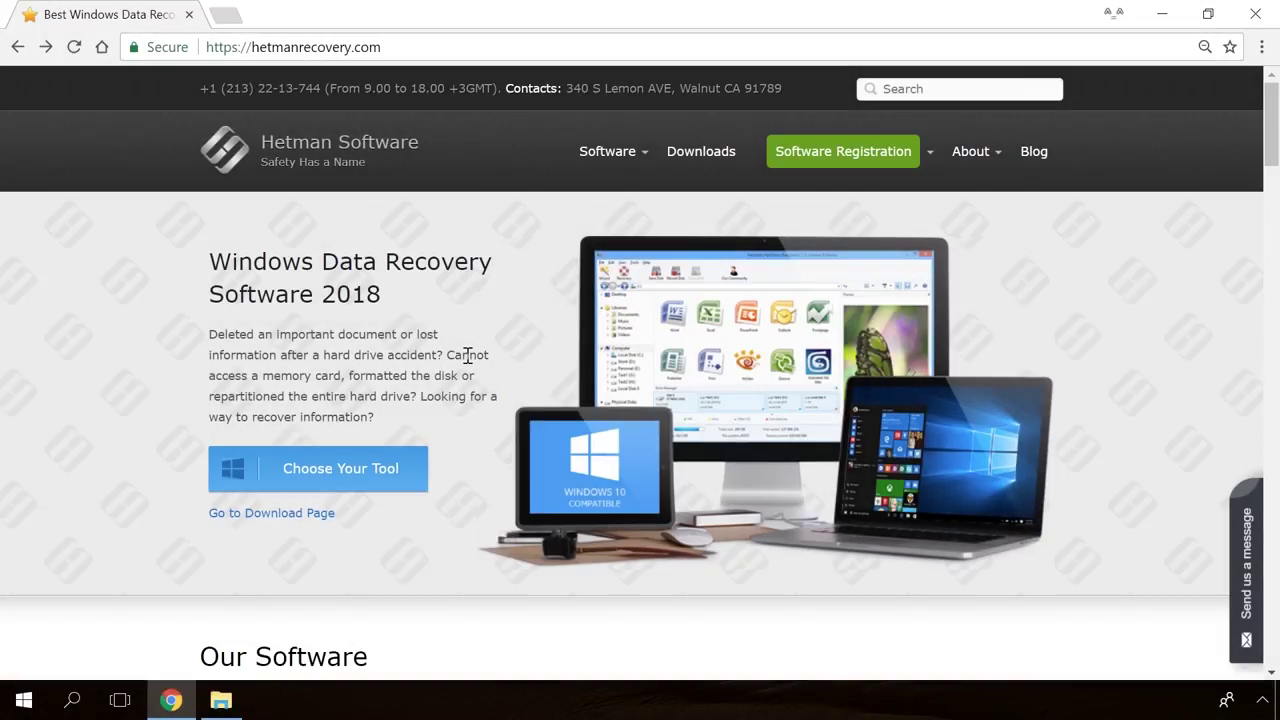
Open the Partition Recovery product page on hetmanrecovery.com and download its installer with Free Download
scroll(467, 356, down, 3)
scroll(467, 356, down, 15)
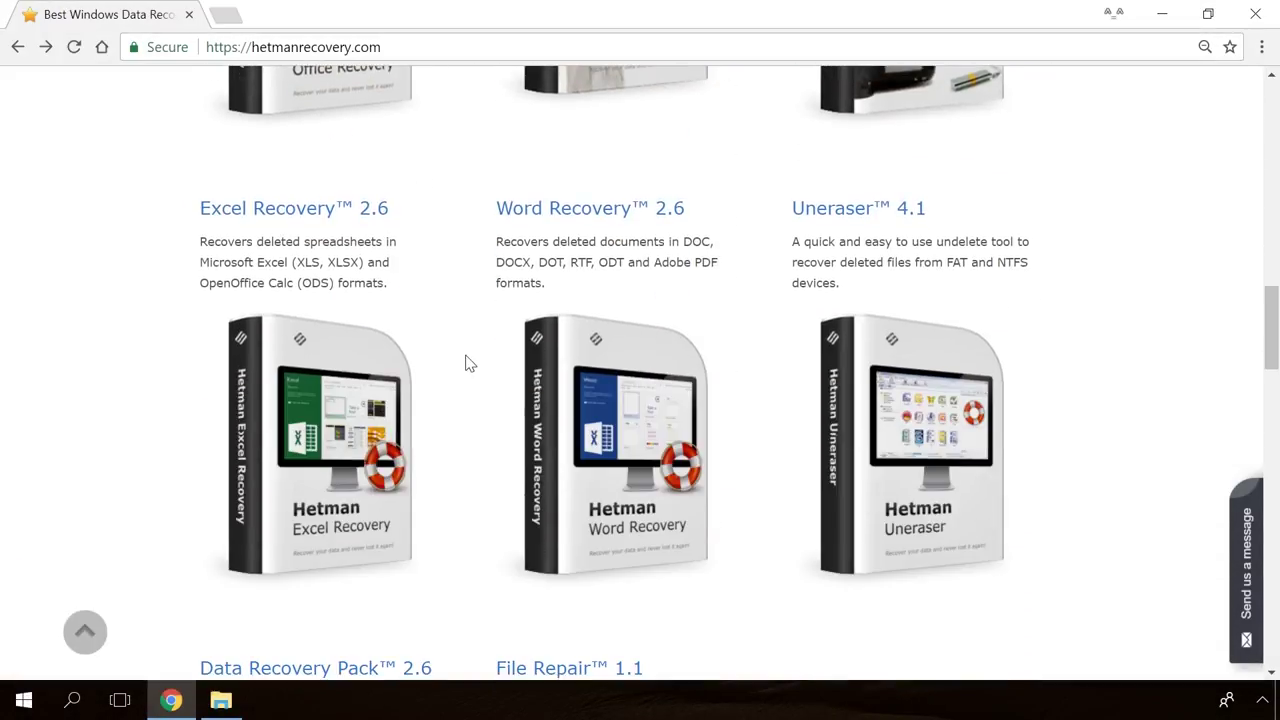
scroll(467, 365, up, 12)
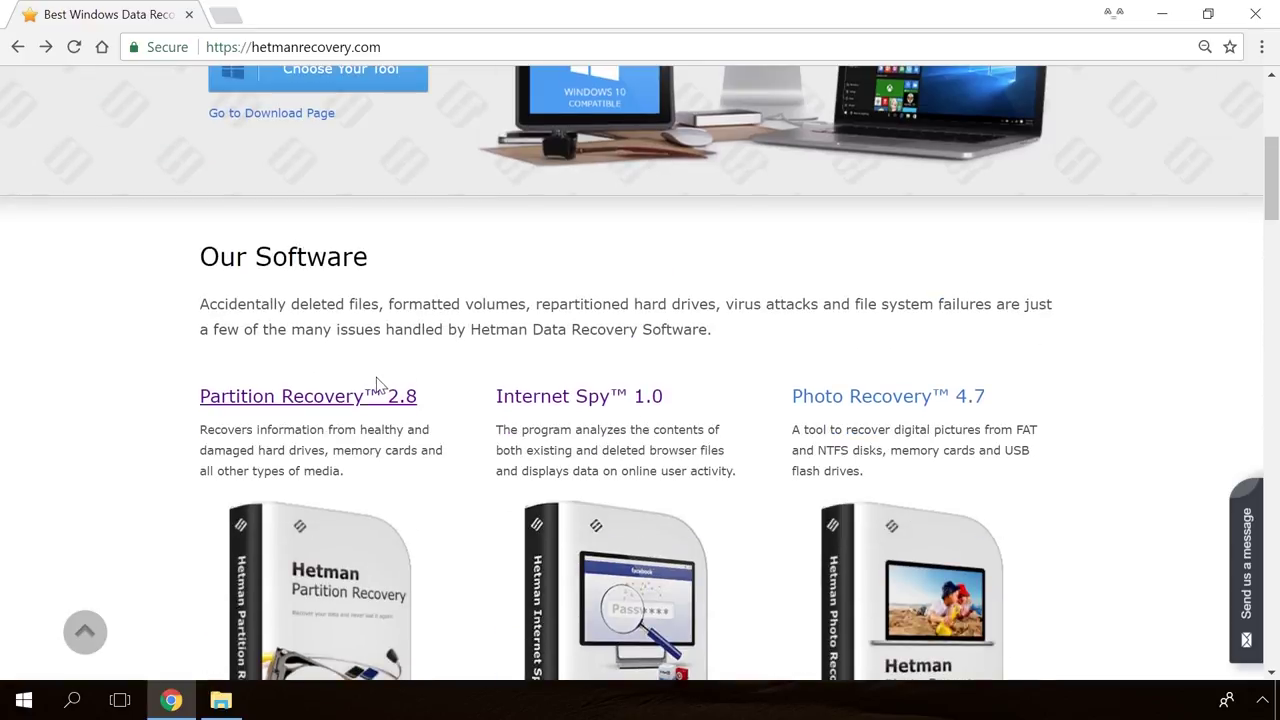
click(352, 398)
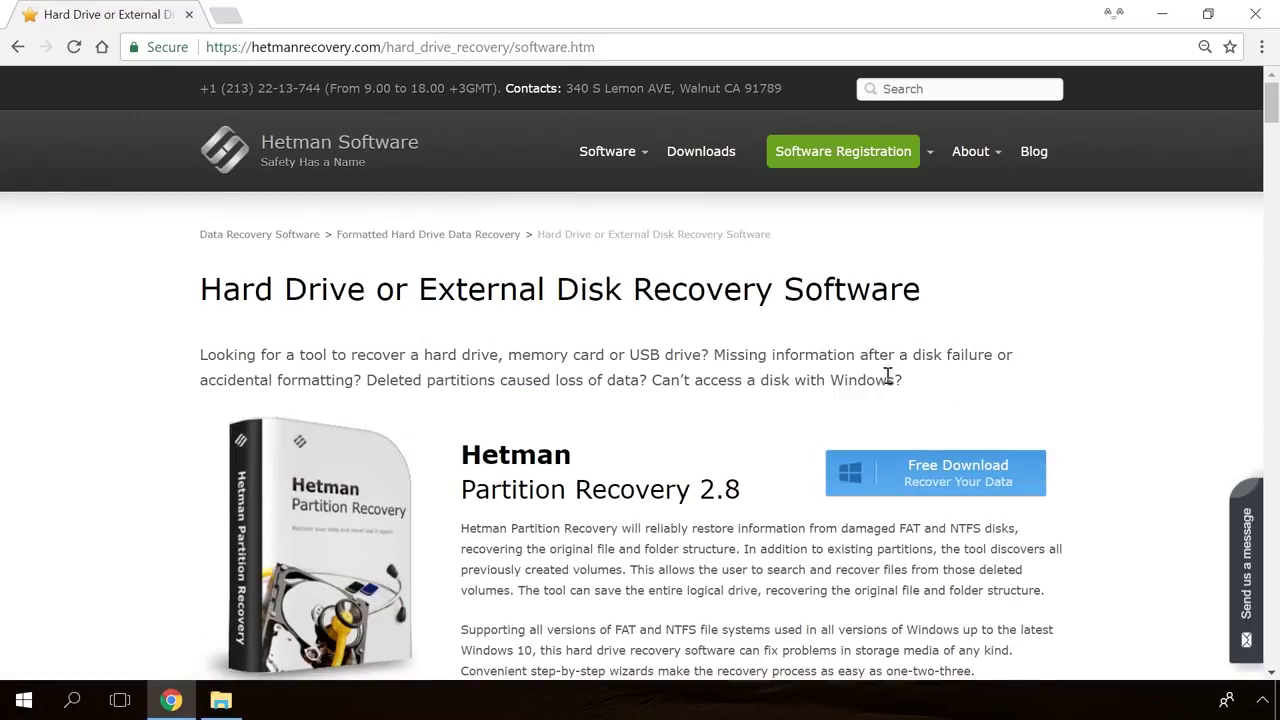
click(921, 470)
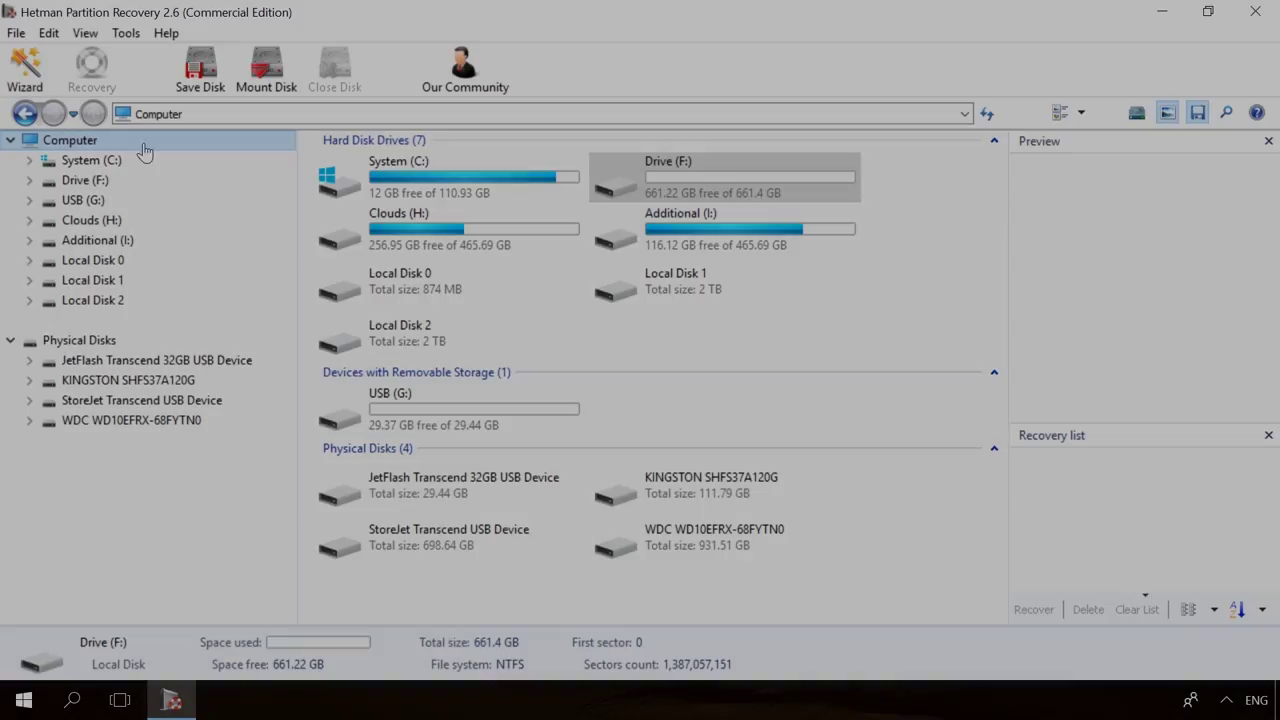
Scan Drive (F:) with the wizard, select the deleted 856071704.mp4 video and start Recovery
double_click(100, 181)
click(798, 544)
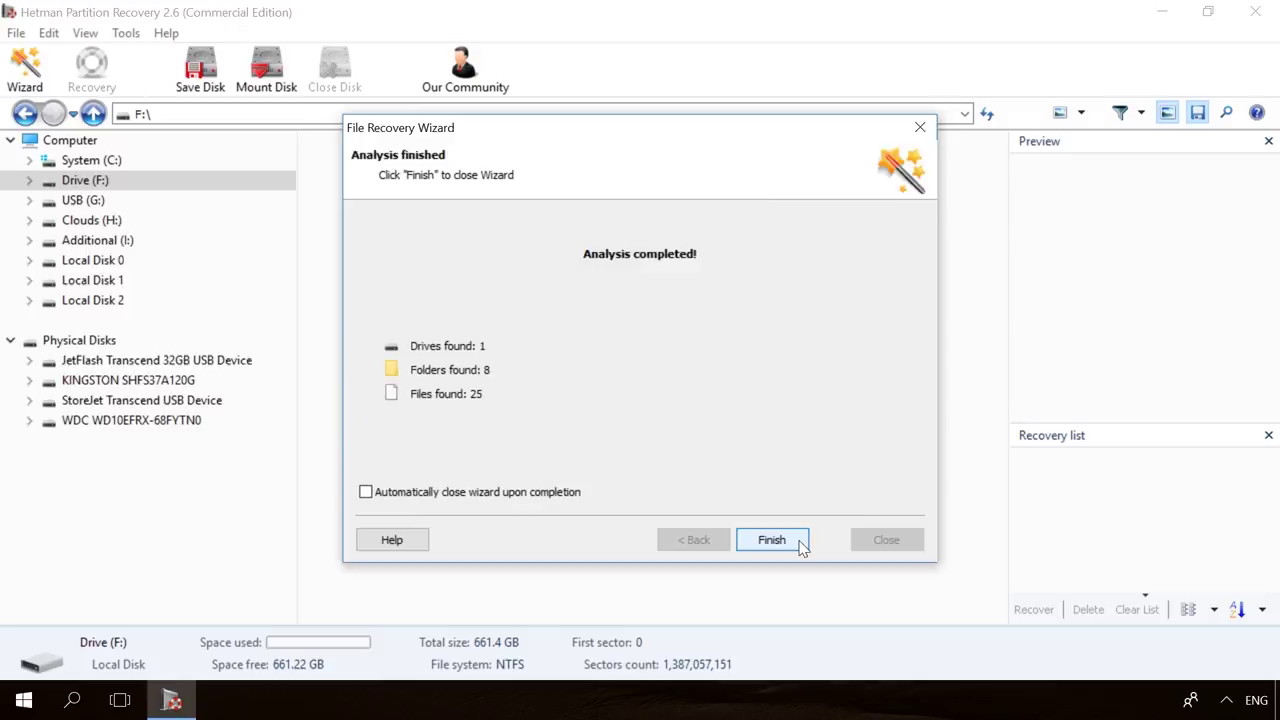
click(771, 540)
click(810, 165)
click(916, 163)
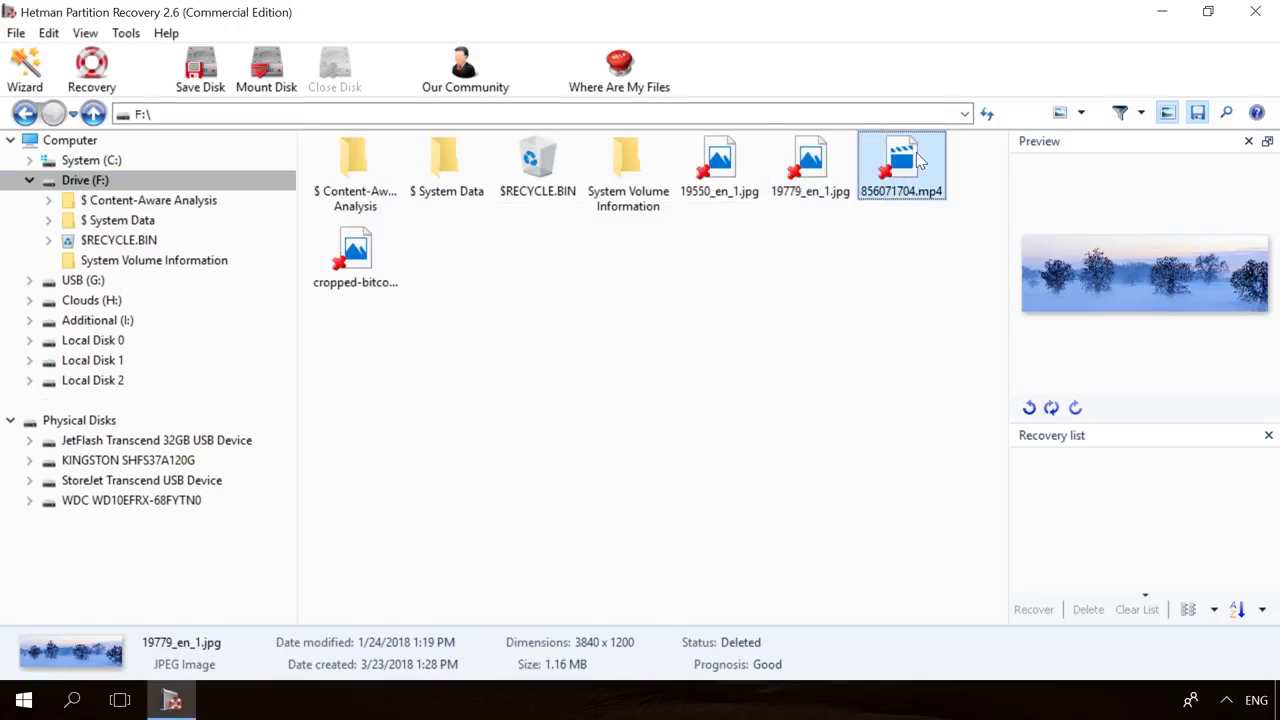
click(92, 68)
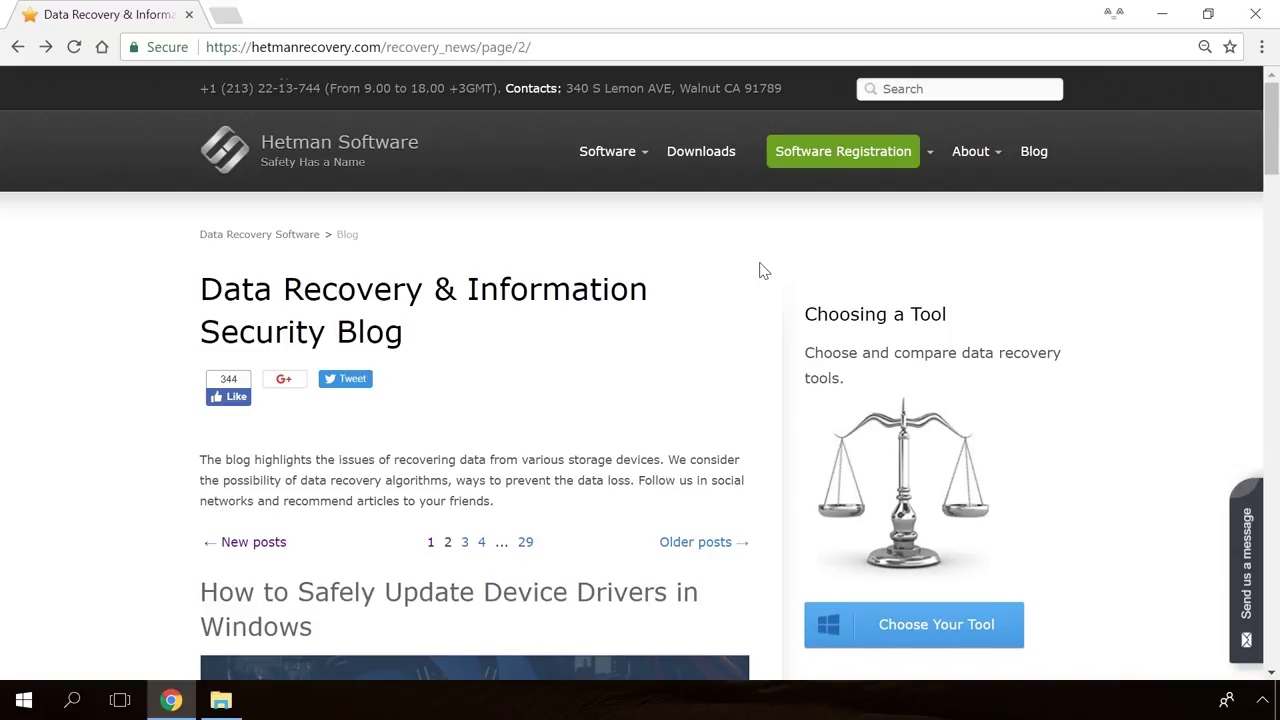
Open the blog's Windows Detected a Hard Disk Problem article and scroll to its Command Prompt video
scroll(760, 270, down, 15)
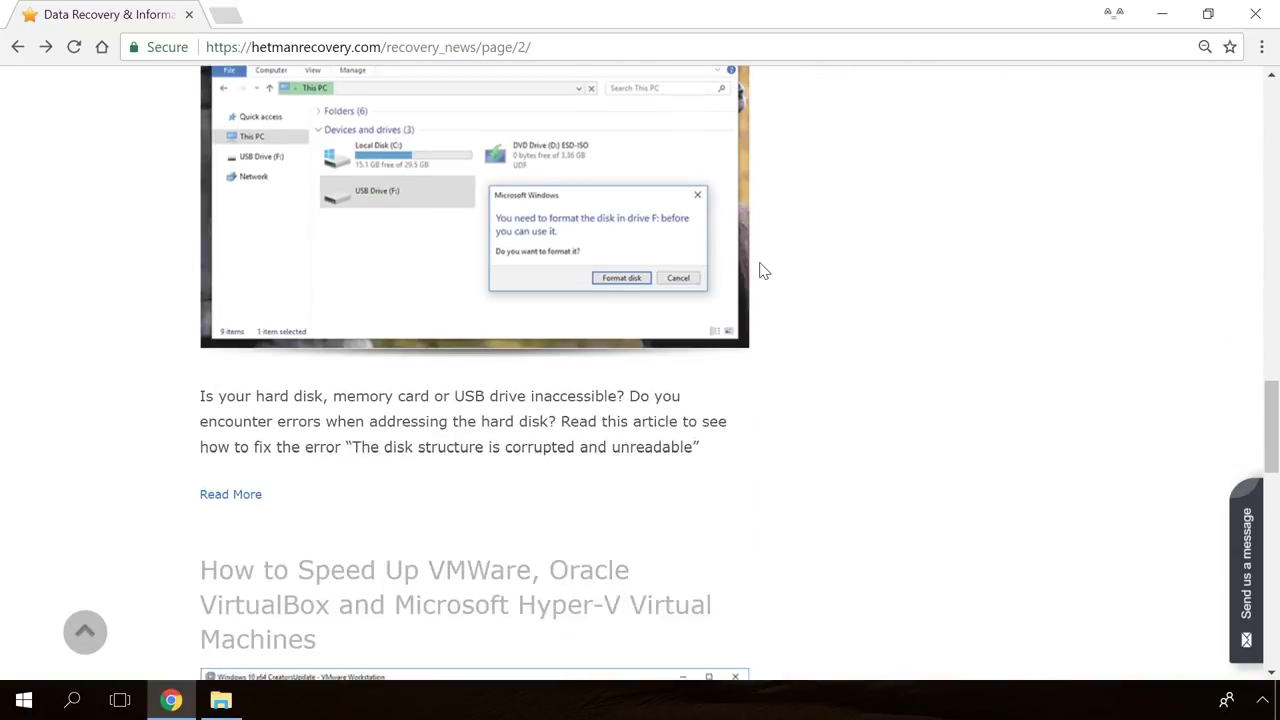
scroll(760, 270, down, 9)
scroll(760, 270, up, 8)
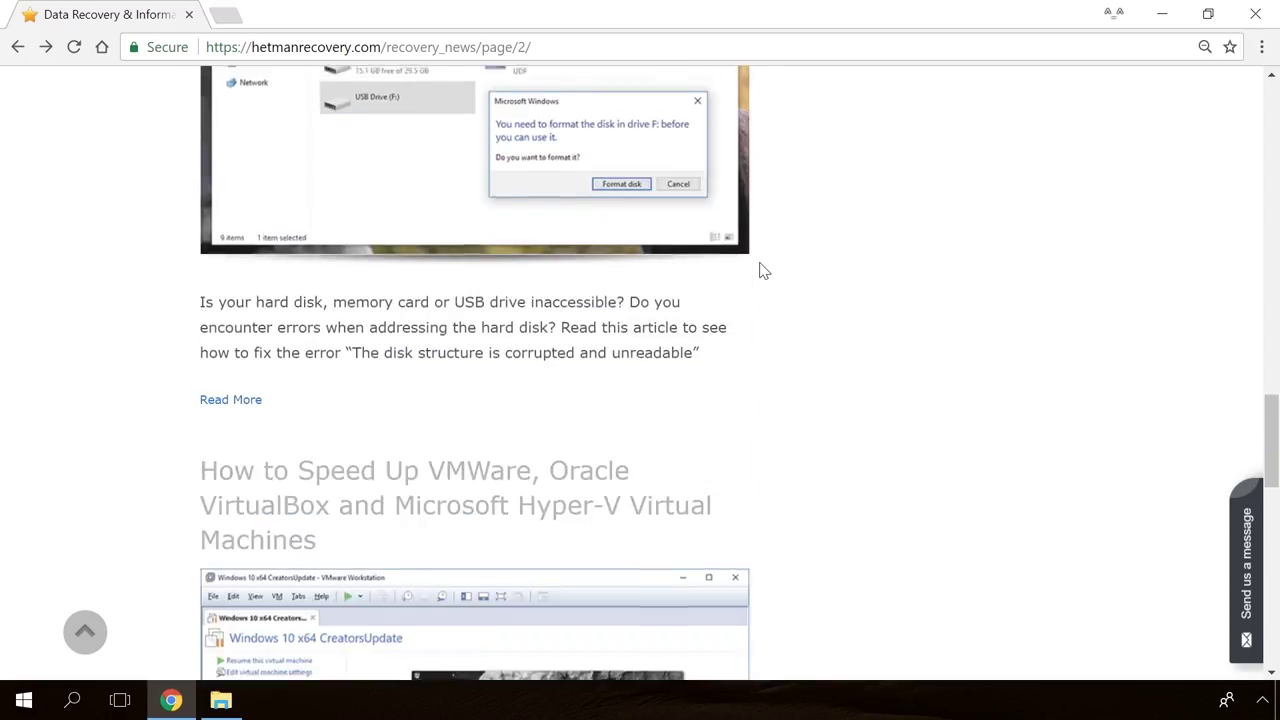
scroll(760, 270, up, 10)
click(488, 358)
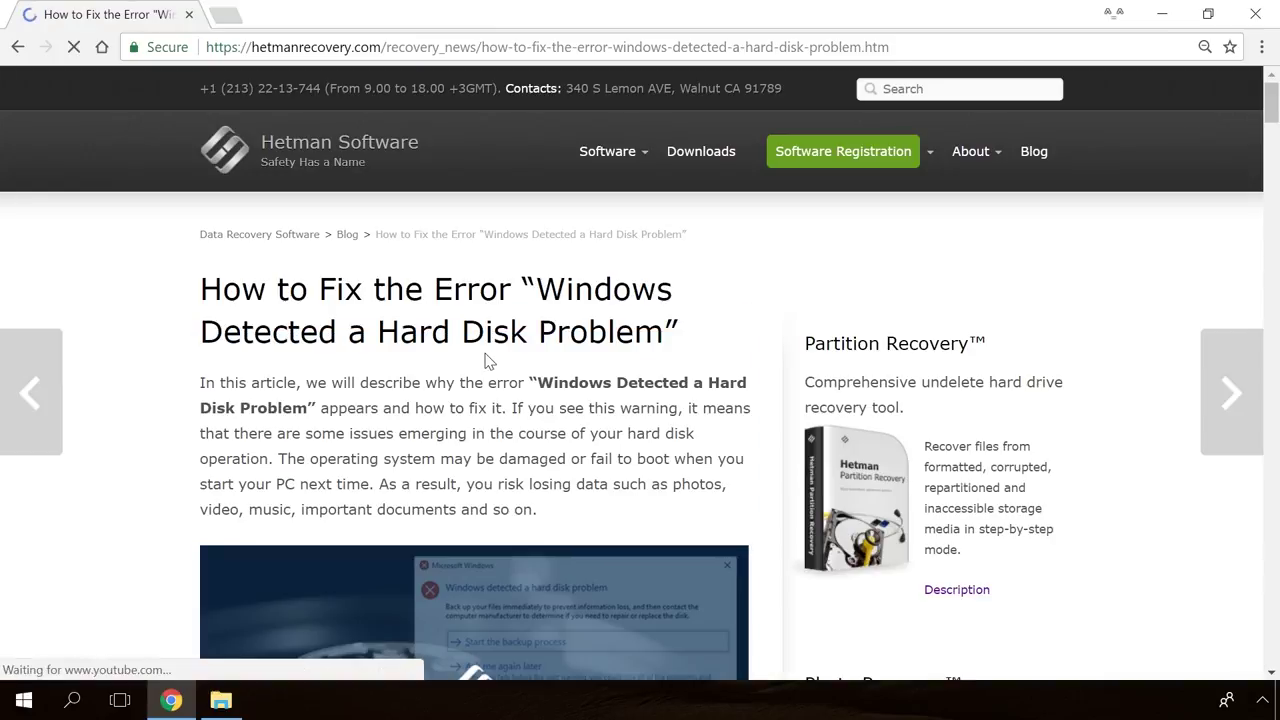
scroll(766, 430, down, 15)
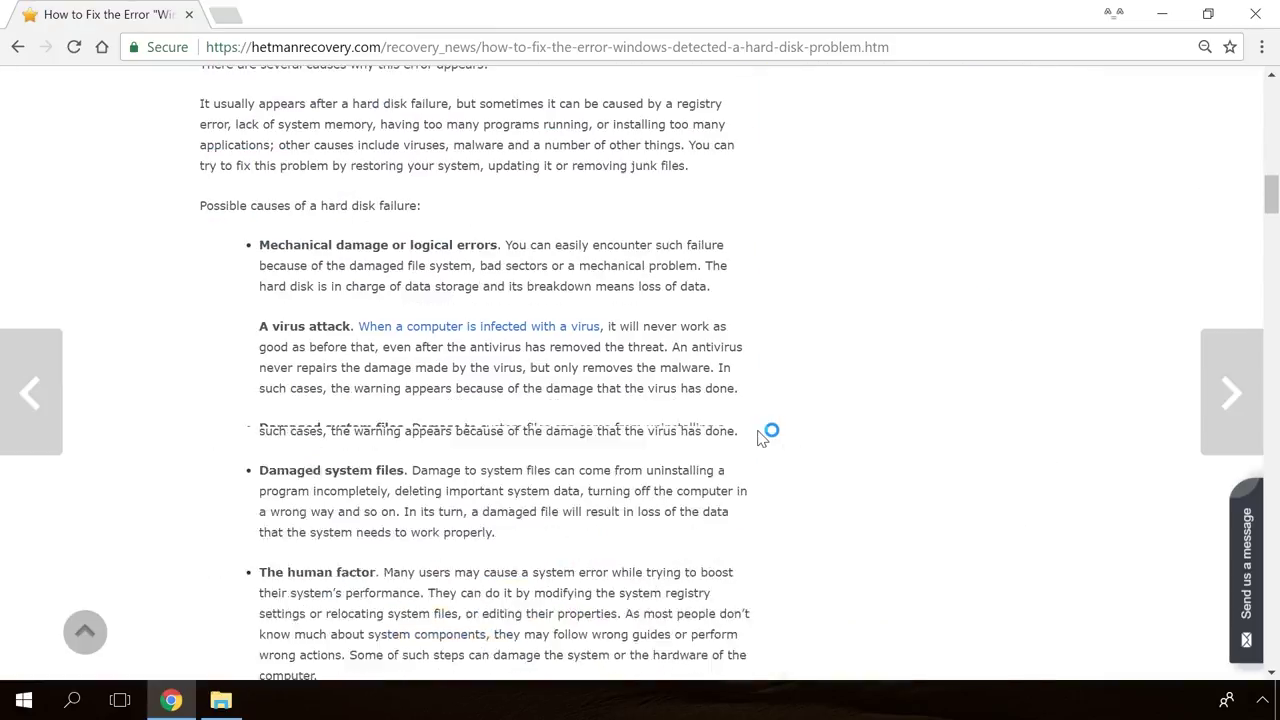
scroll(760, 437, down, 13)
scroll(1116, 519, up, 3)
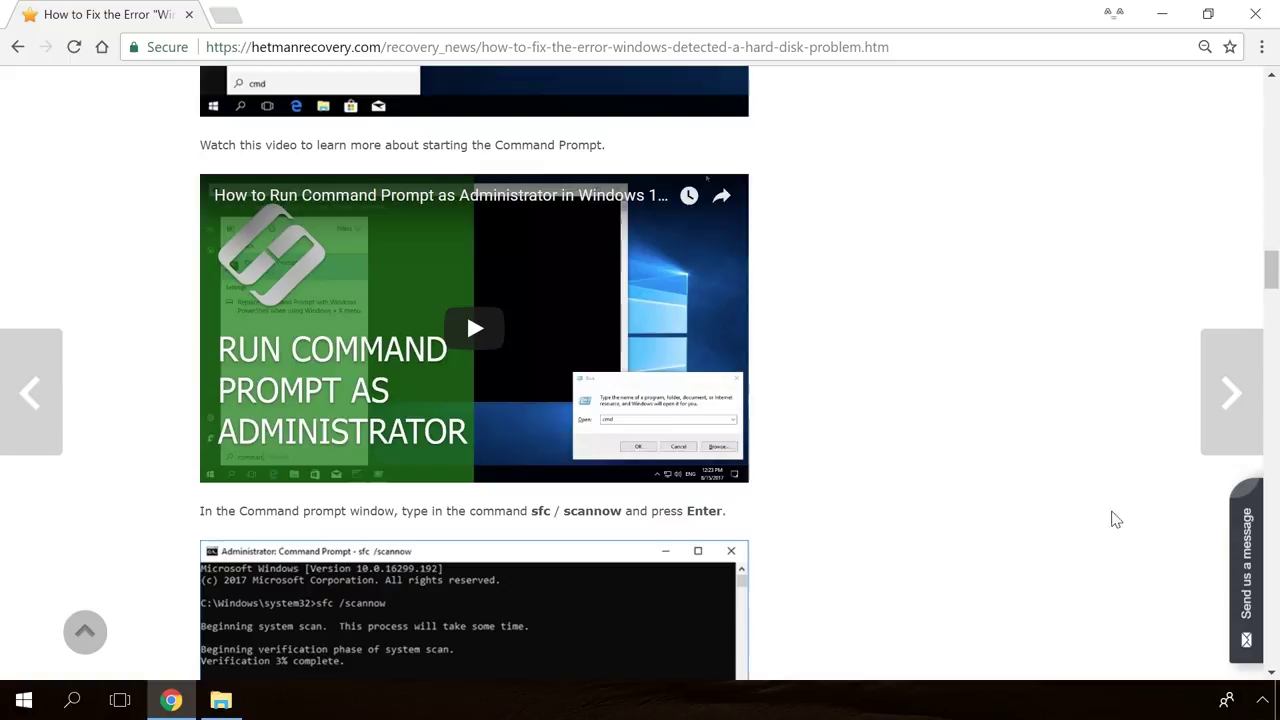
Open the Send us a message form from the article page's side tab
click(1253, 540)
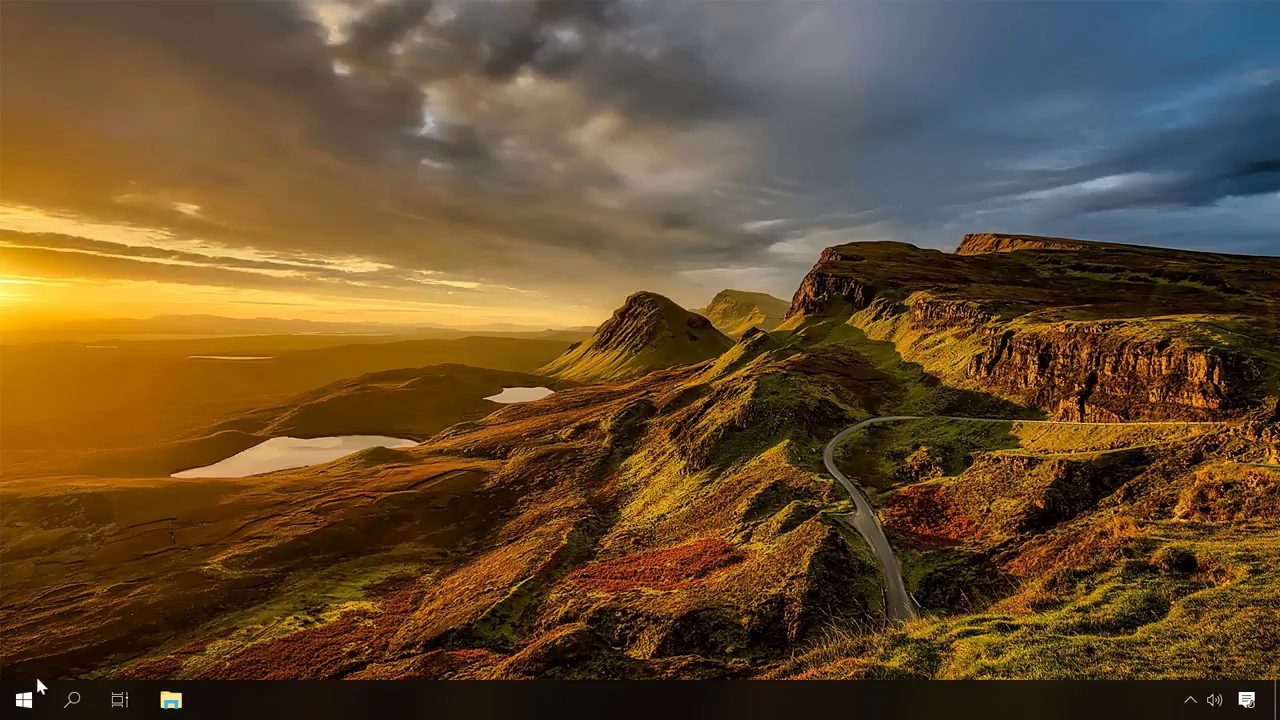
In Settings > Accounts > Family & other people, change TestUser's account type to Administrator
click(38, 682)
click(23, 606)
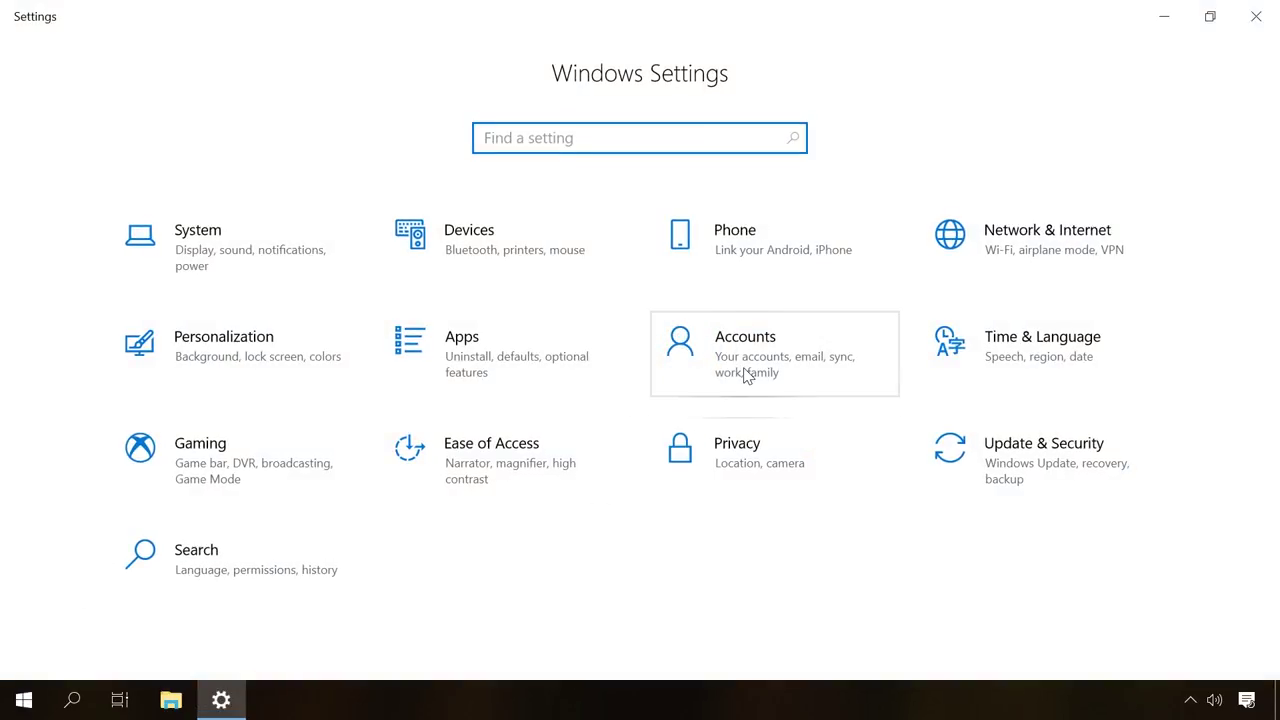
click(745, 376)
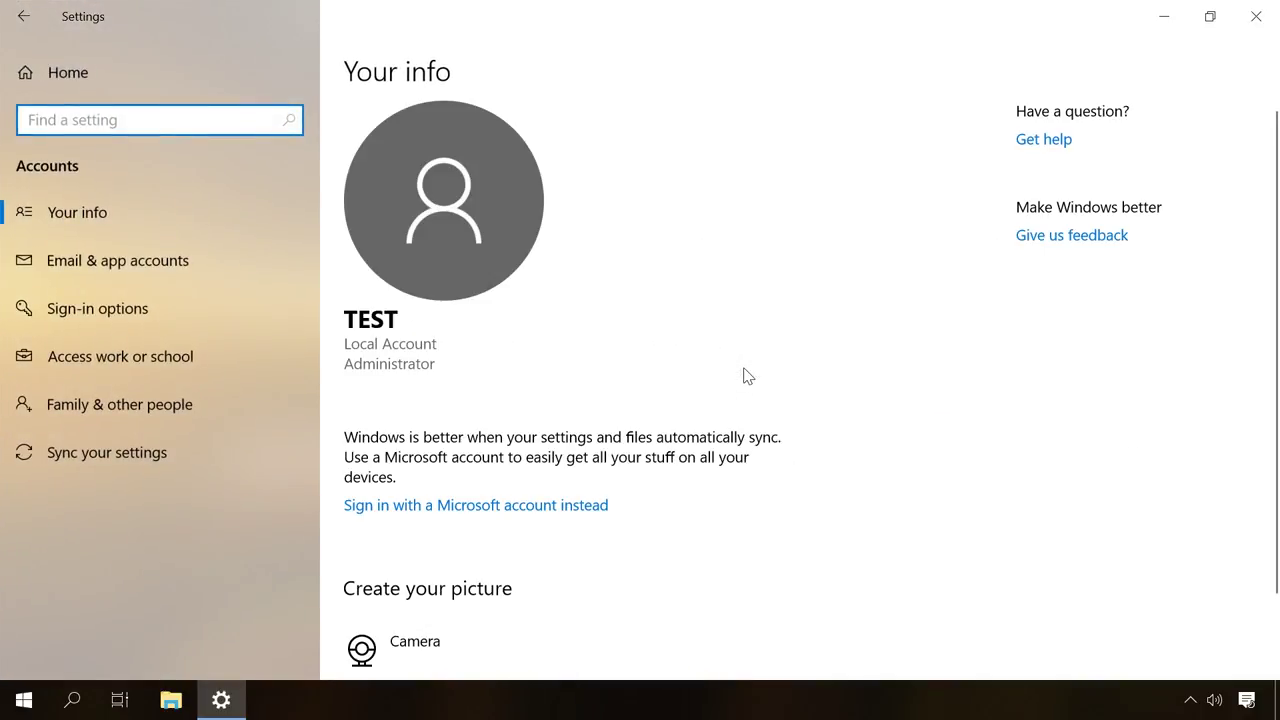
click(98, 412)
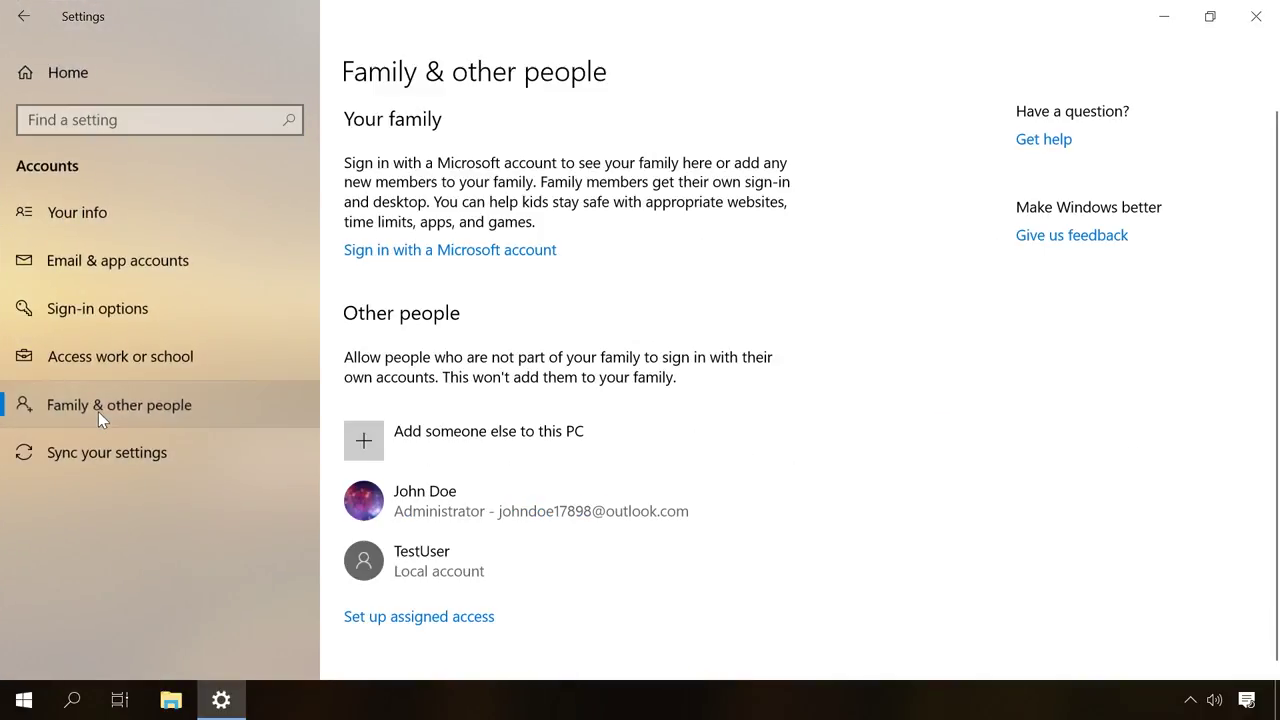
click(471, 565)
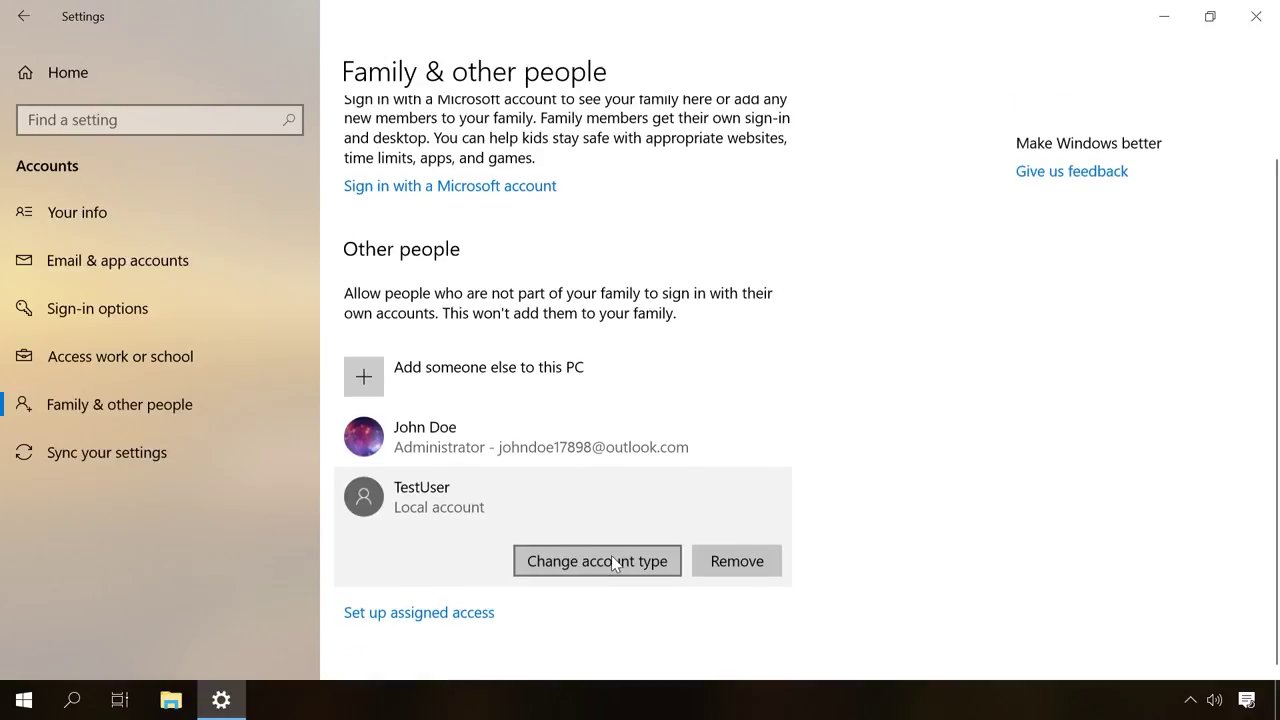
click(611, 555)
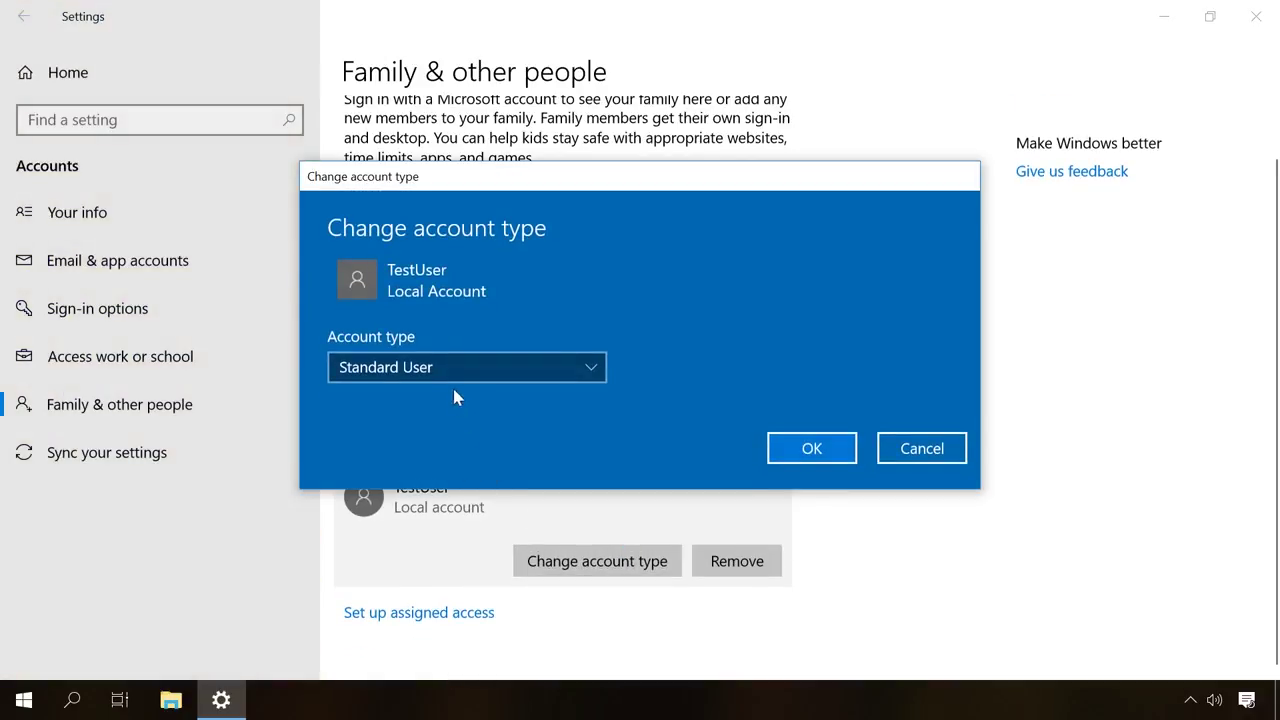
click(451, 369)
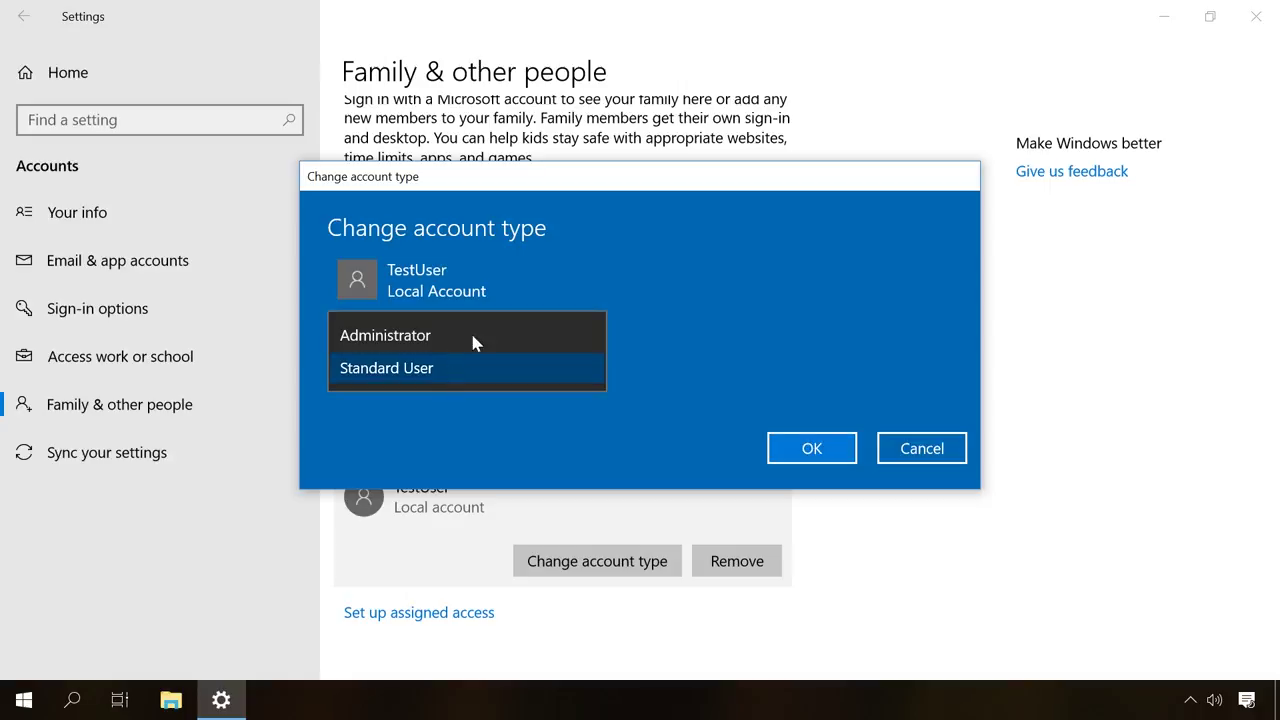
click(475, 337)
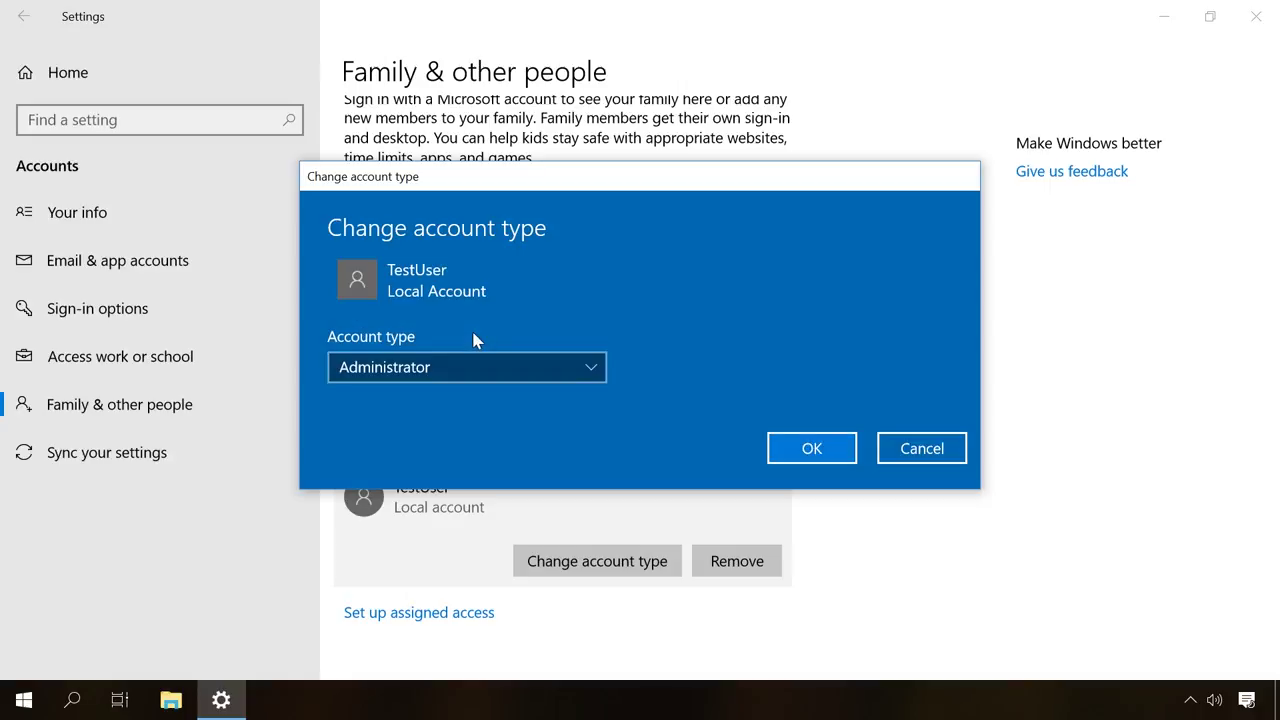
click(820, 449)
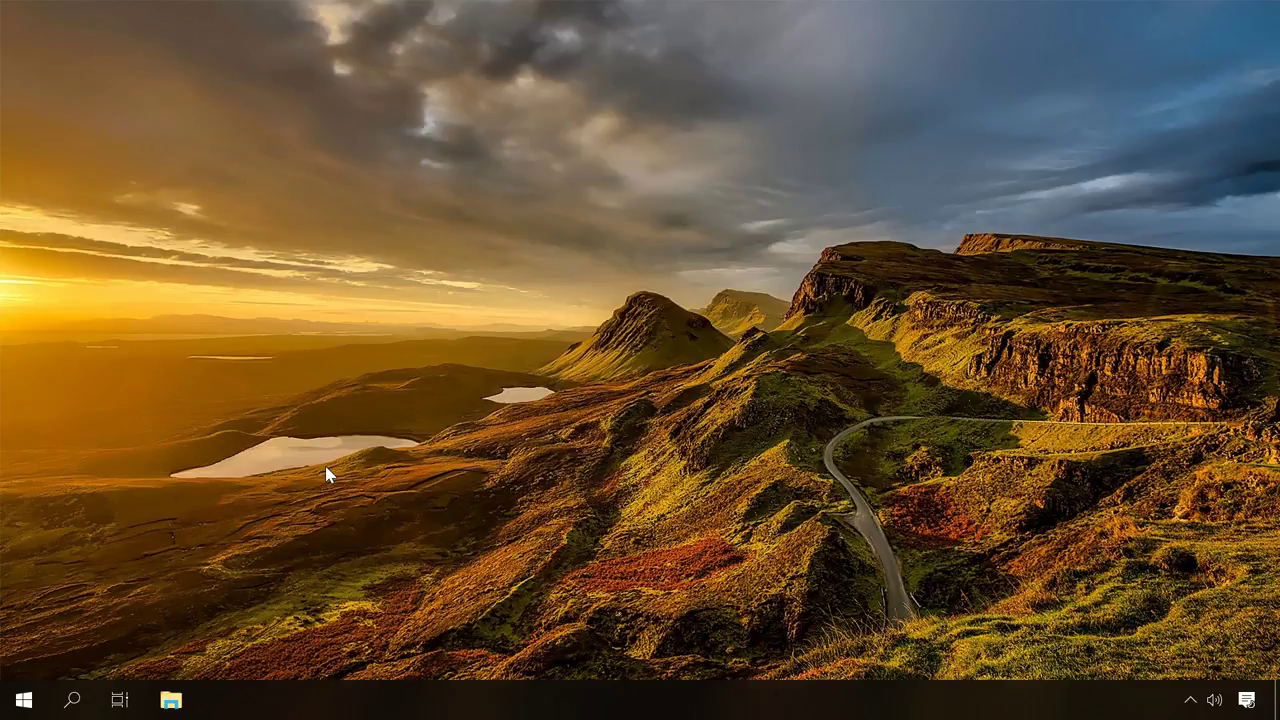
Through Control Panel > User Accounts > Manage another account, set TestUser's type to Administrator
click(72, 700)
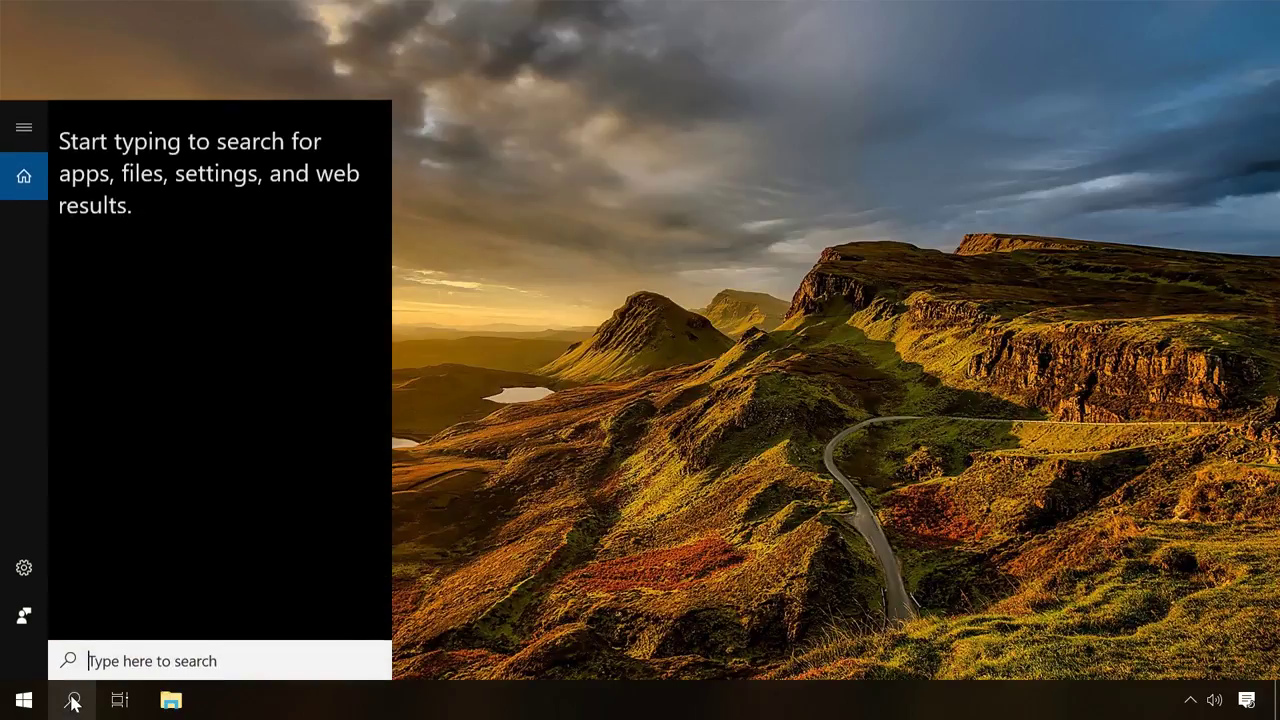
text(con)
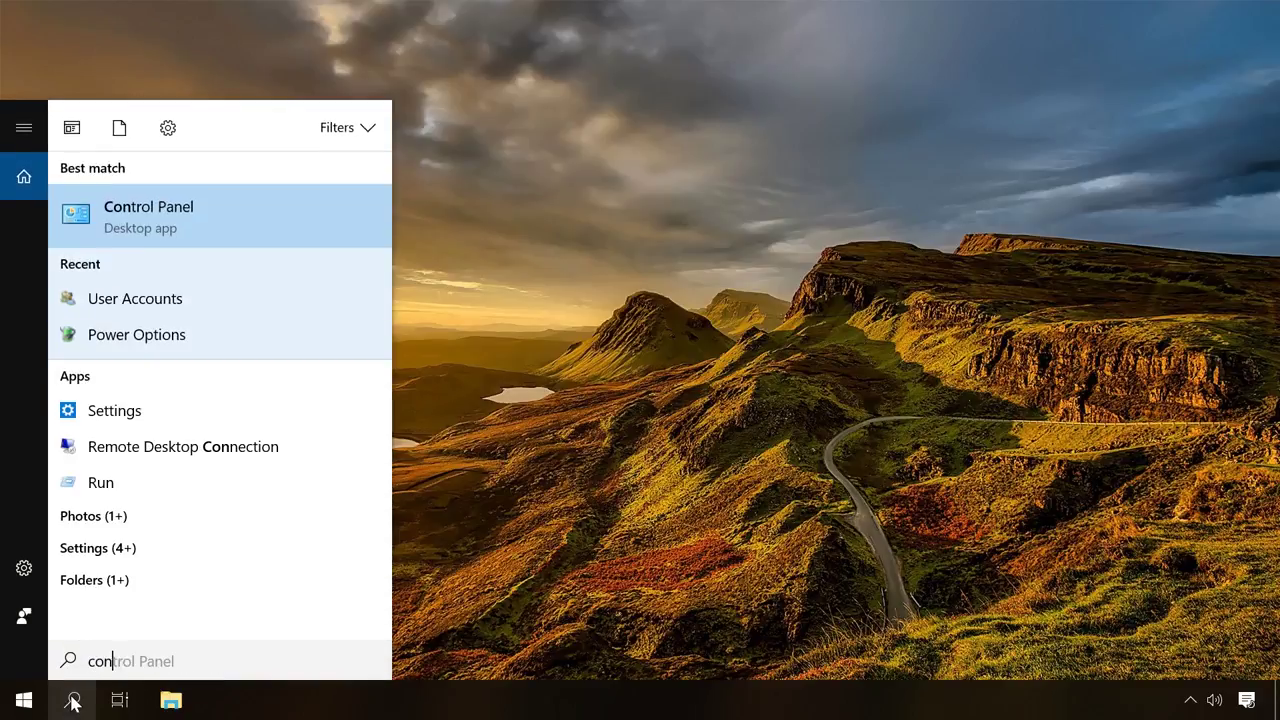
click(229, 235)
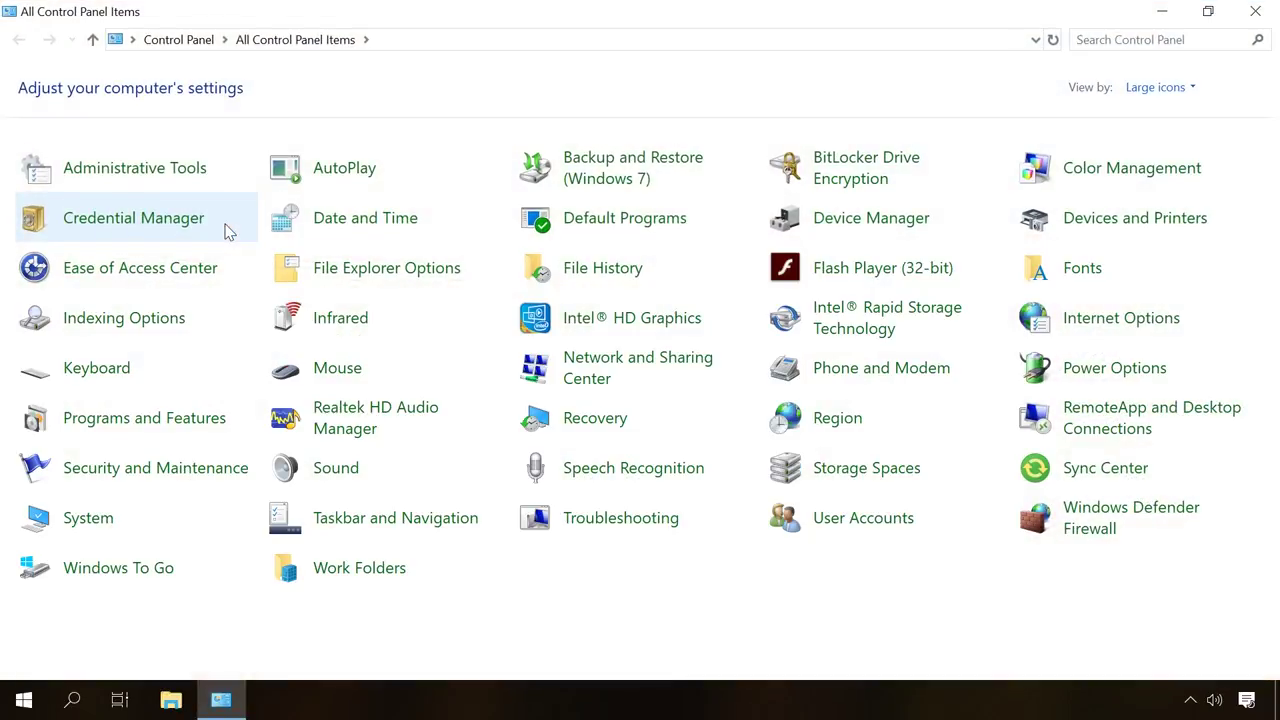
click(885, 517)
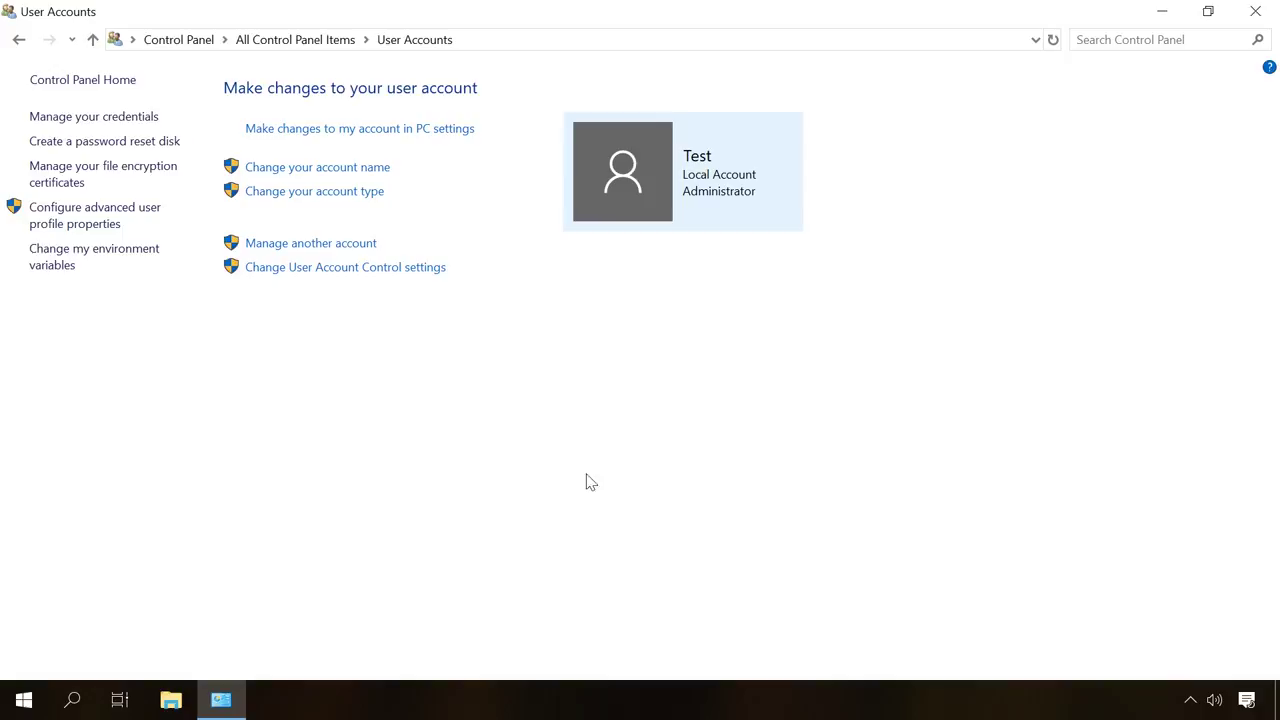
click(293, 245)
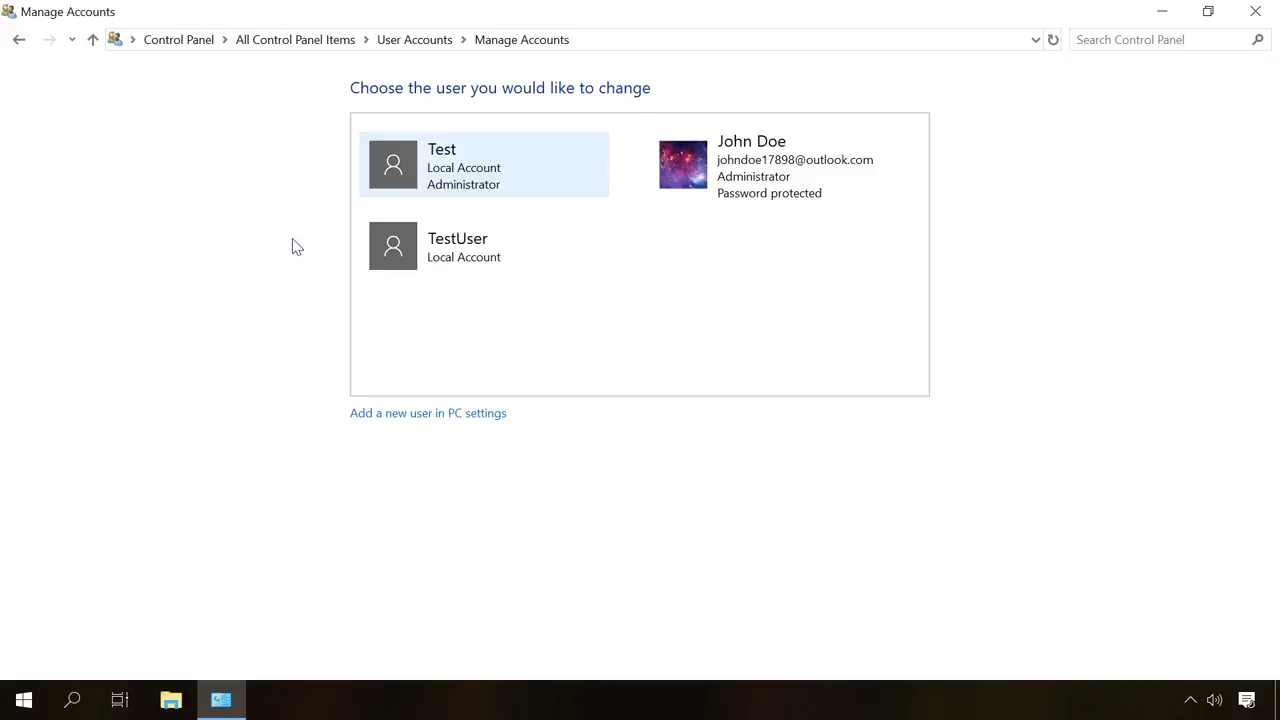
click(482, 259)
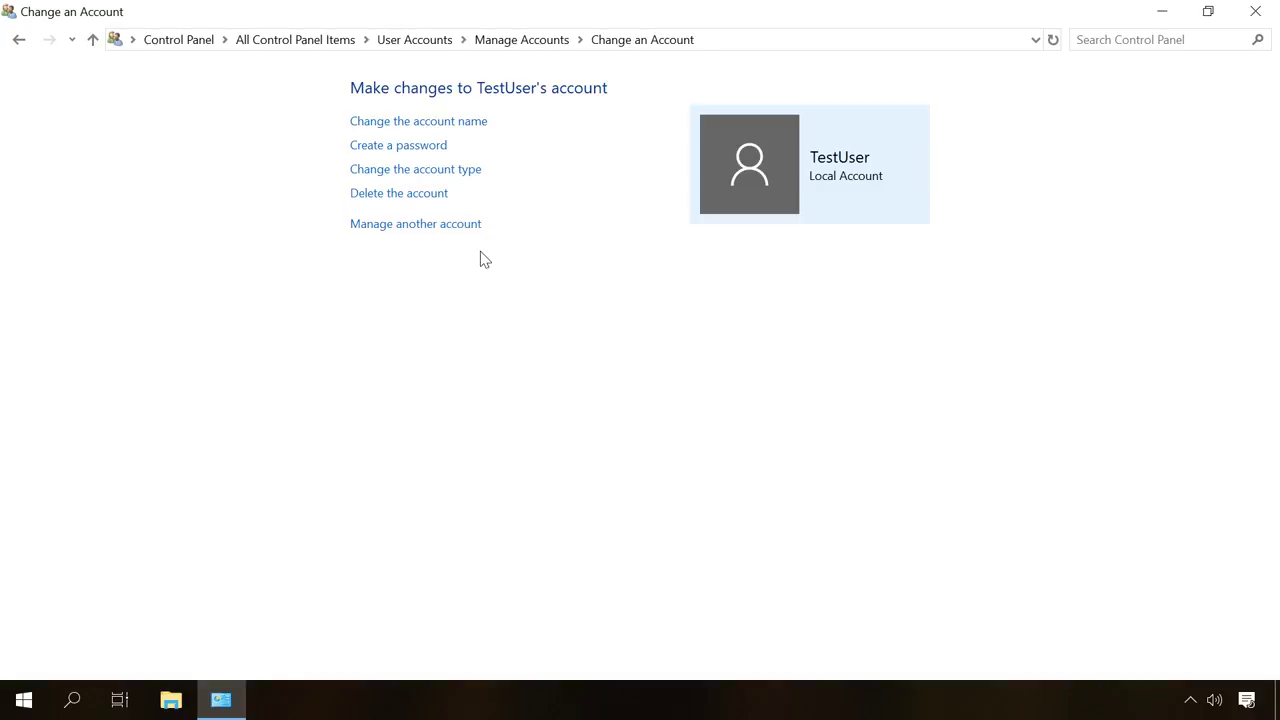
click(414, 171)
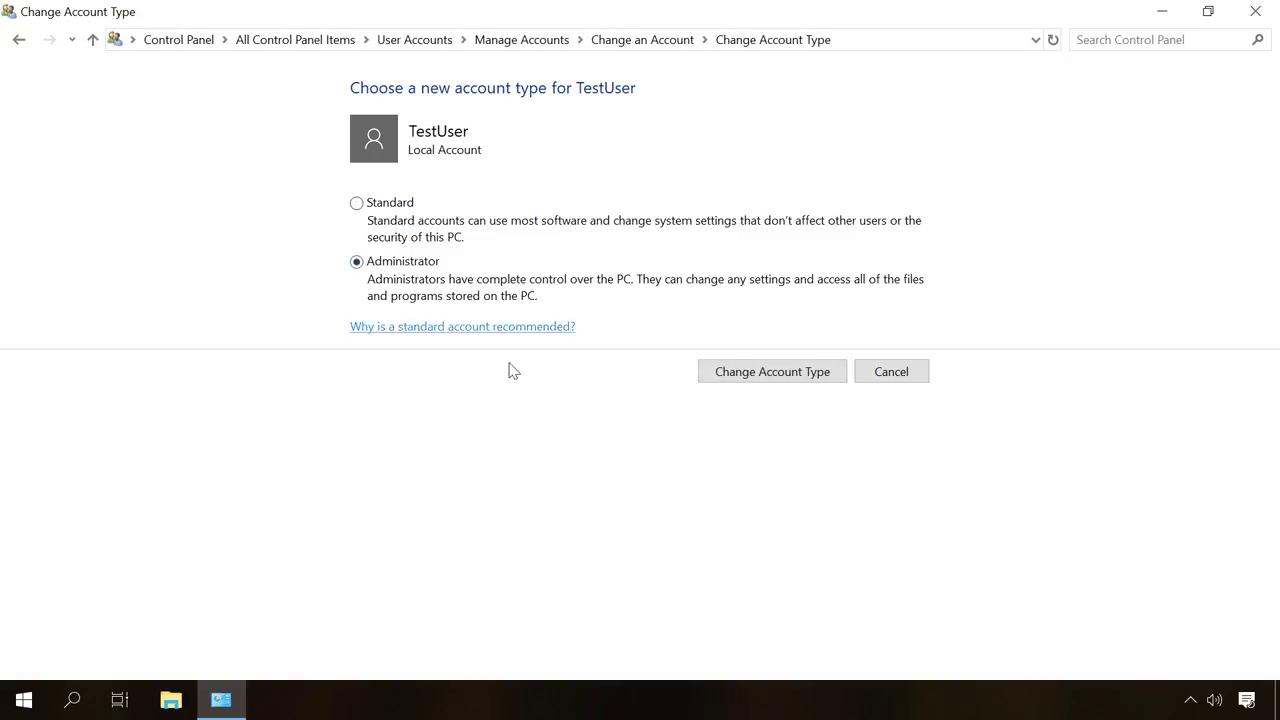
click(778, 372)
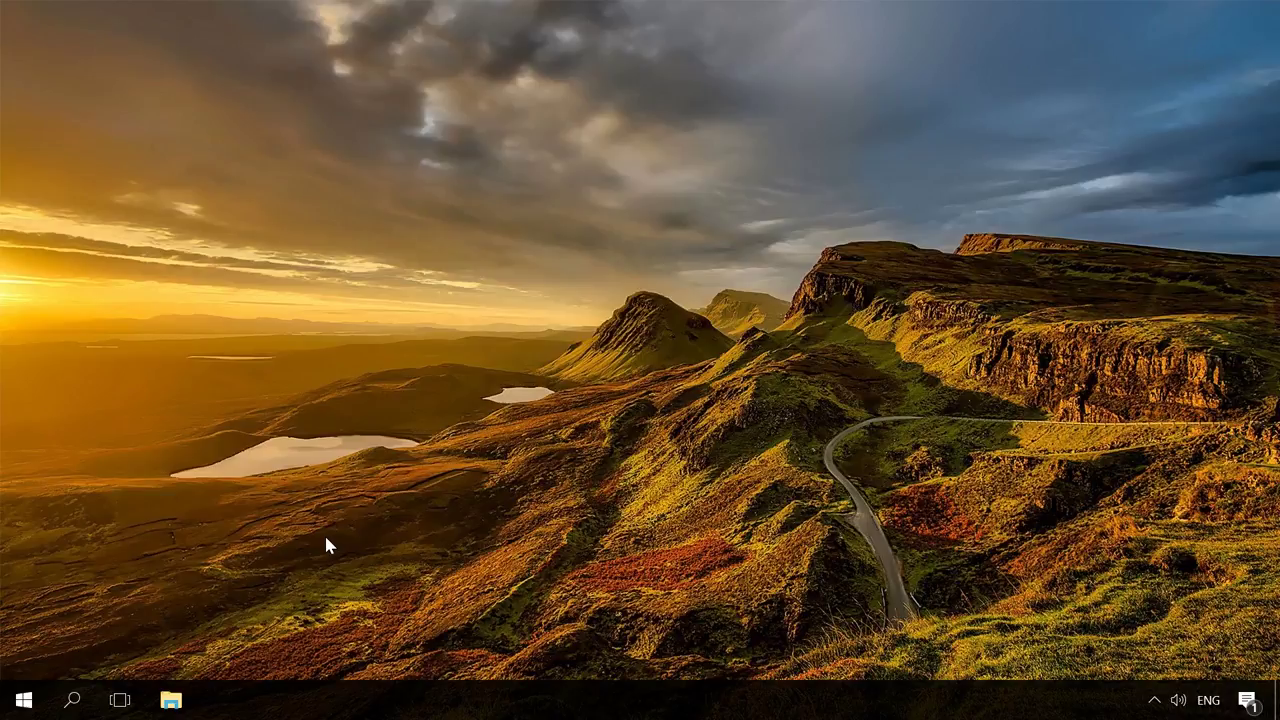
Launch lusrmgr.msc and open the Properties of TestUser in the Users list
key(super+r)
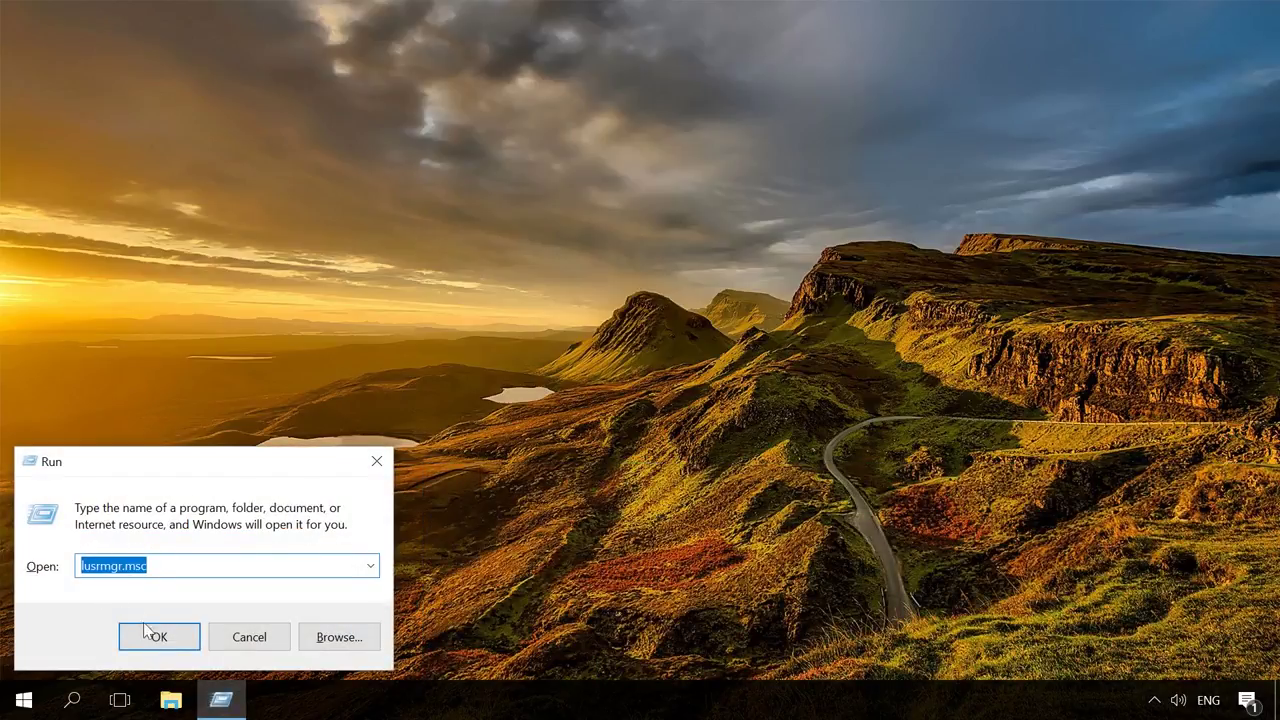
click(158, 638)
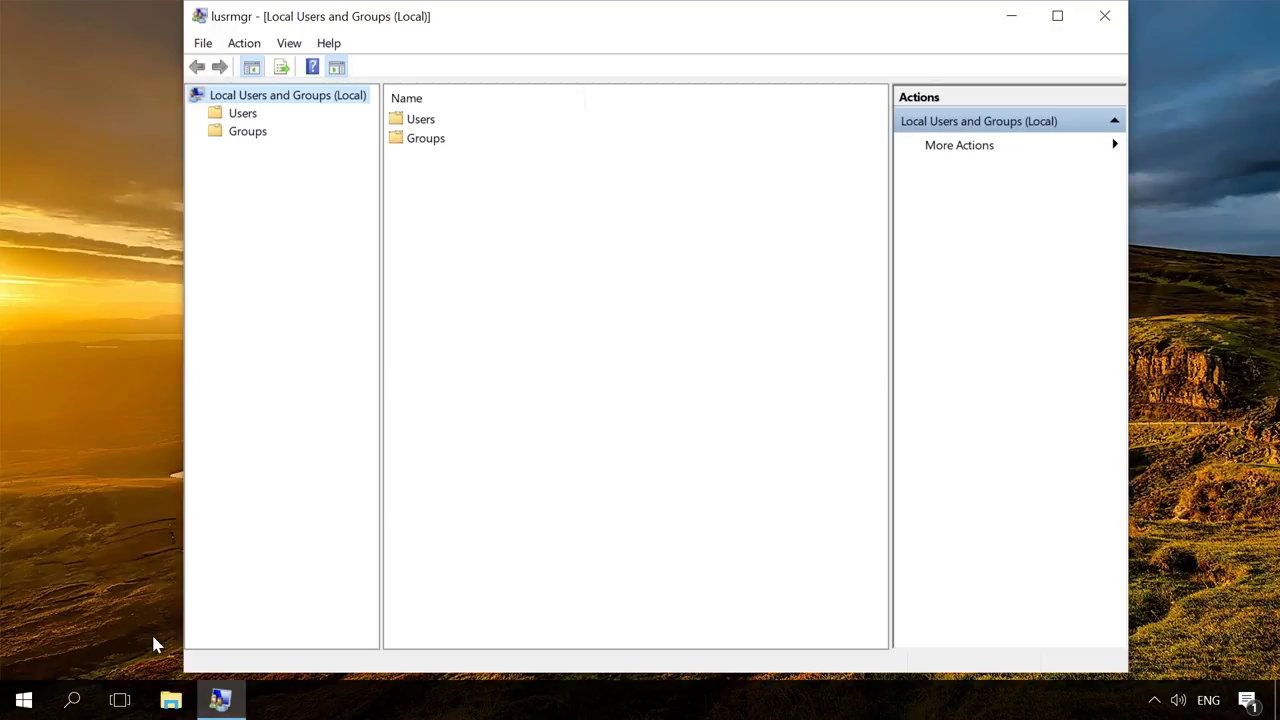
click(243, 114)
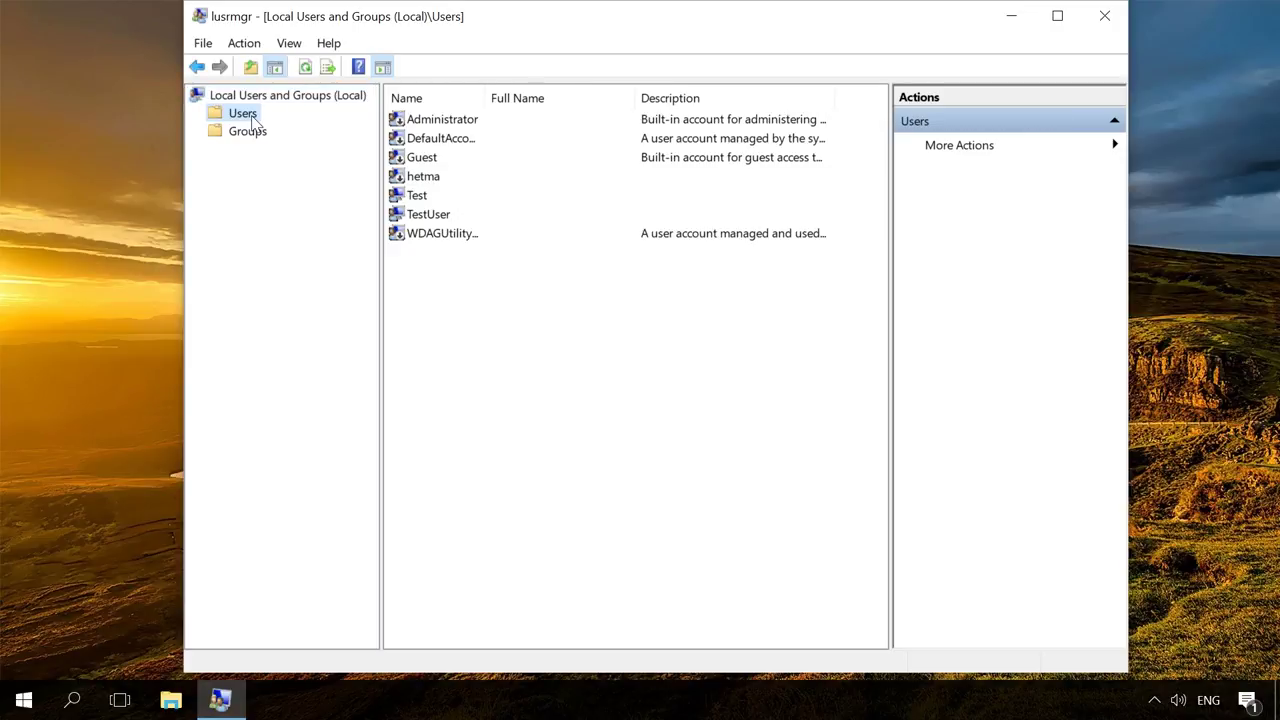
double_click(486, 96)
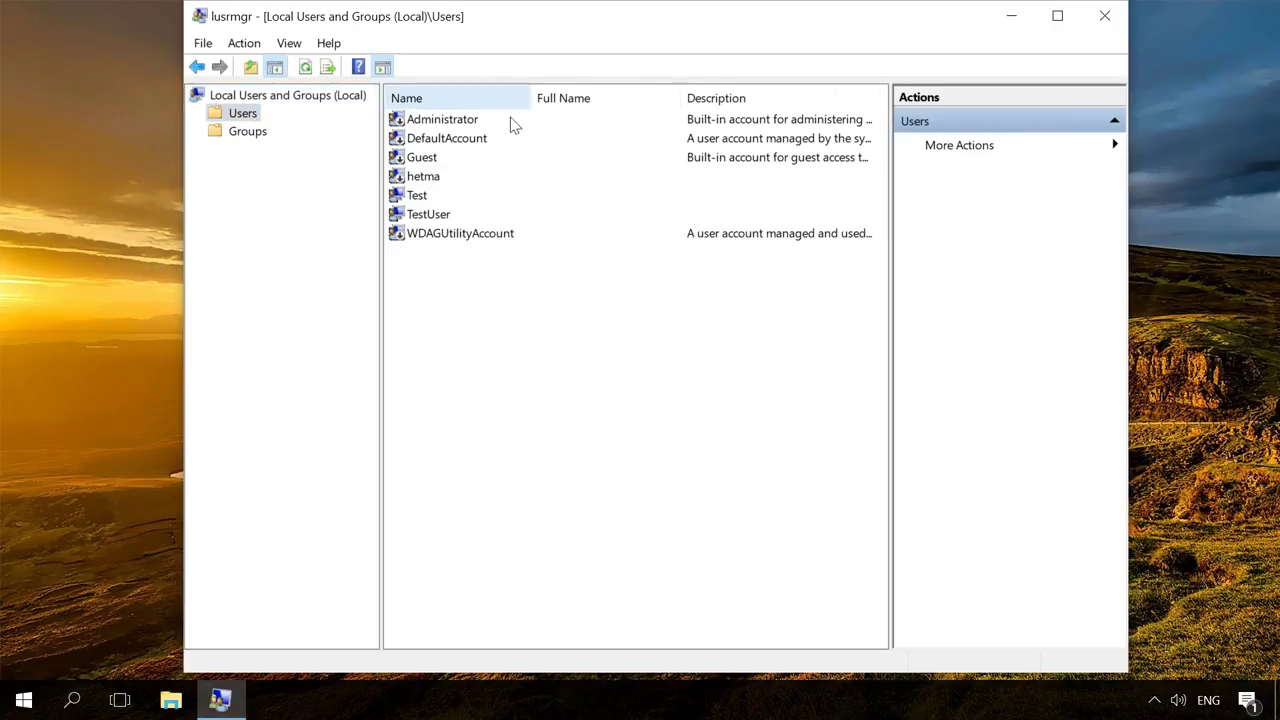
click(441, 217)
double_click(441, 217)
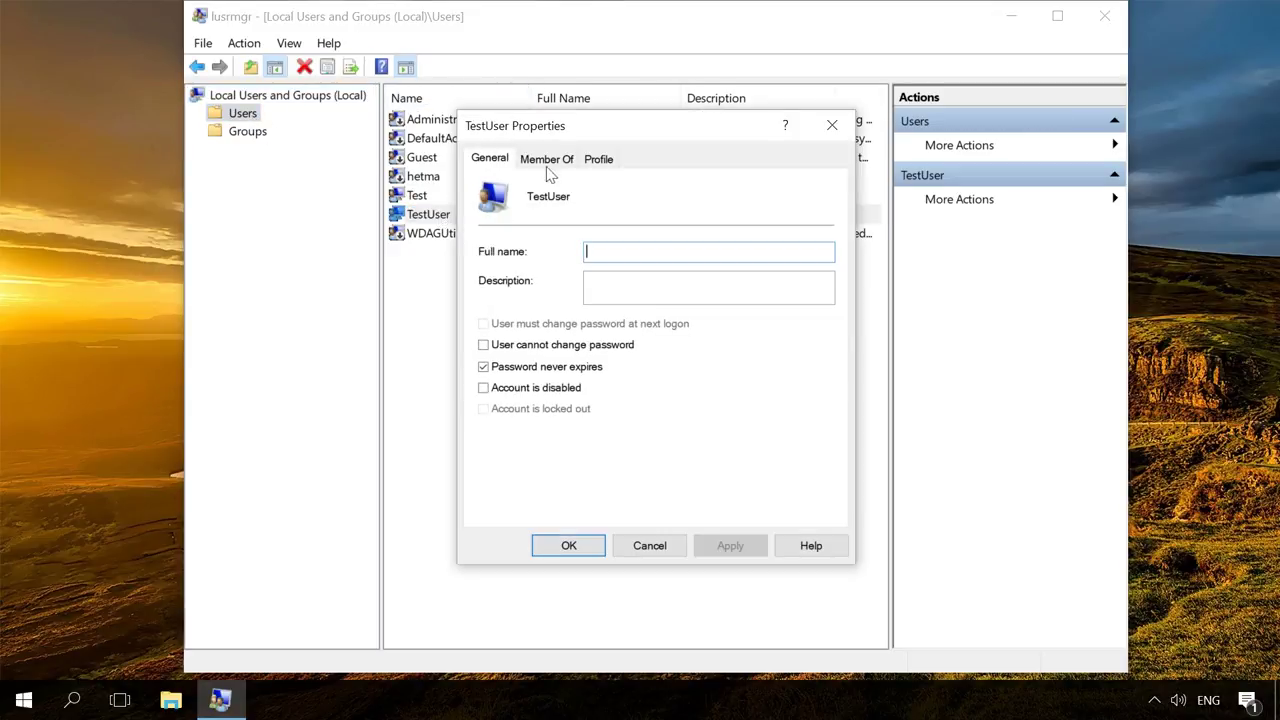
On Member Of, add TestUser to Administrators, remove it from Users, and apply
click(547, 162)
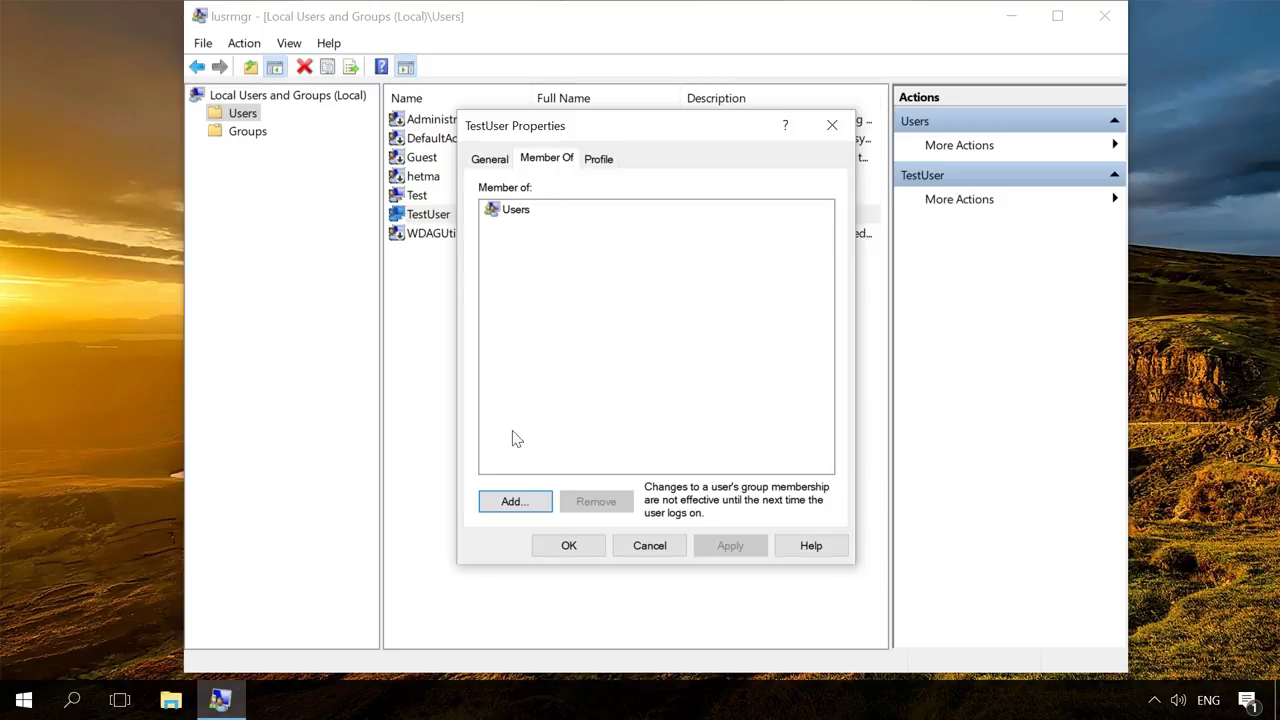
click(513, 502)
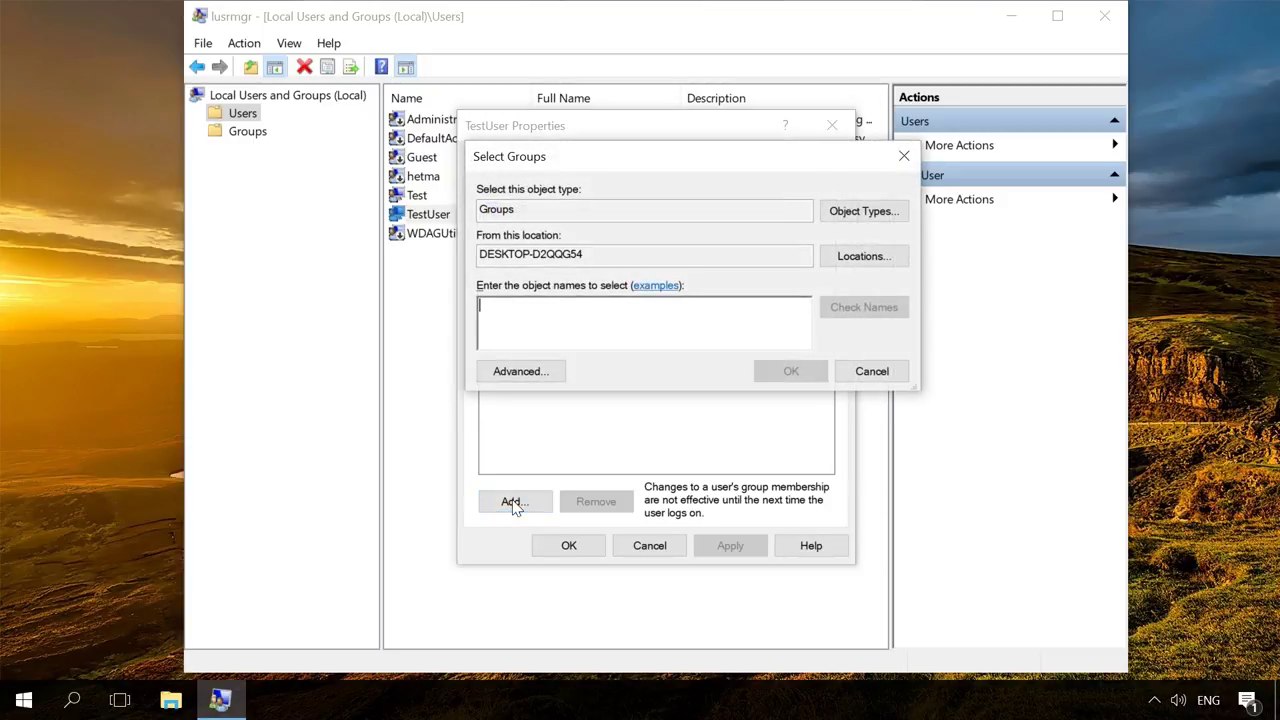
text(Administrators)
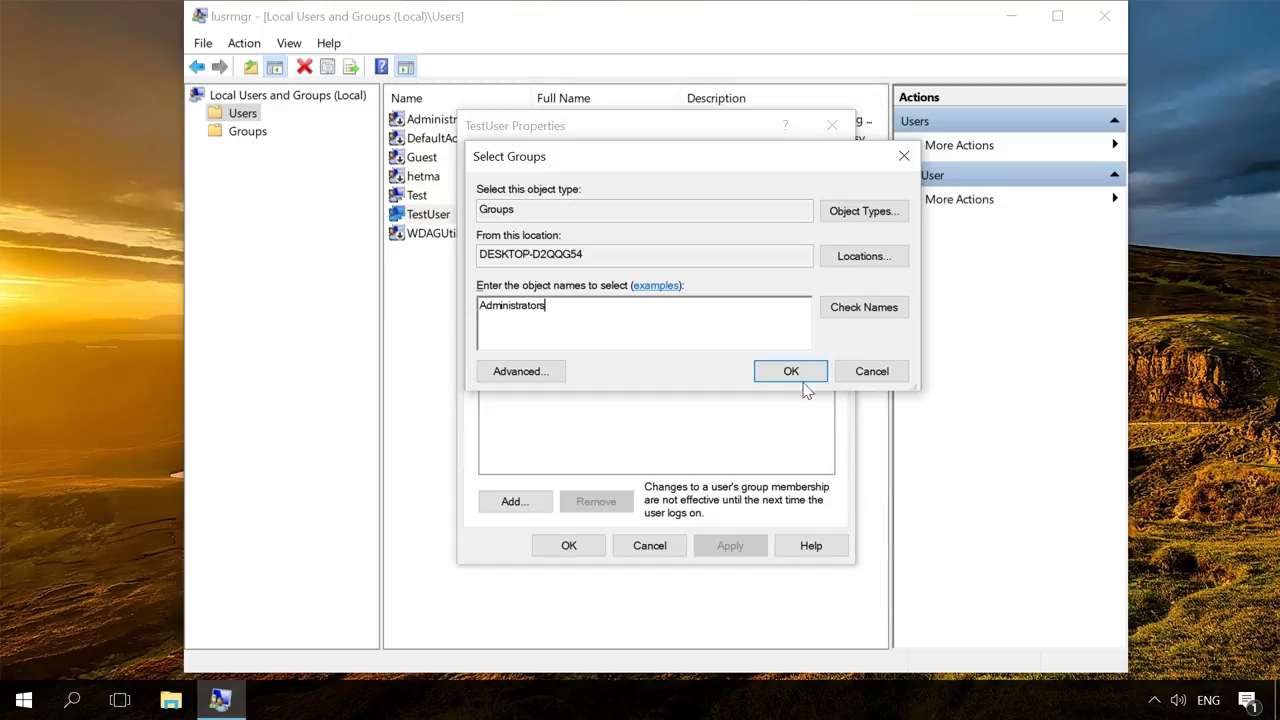
click(800, 375)
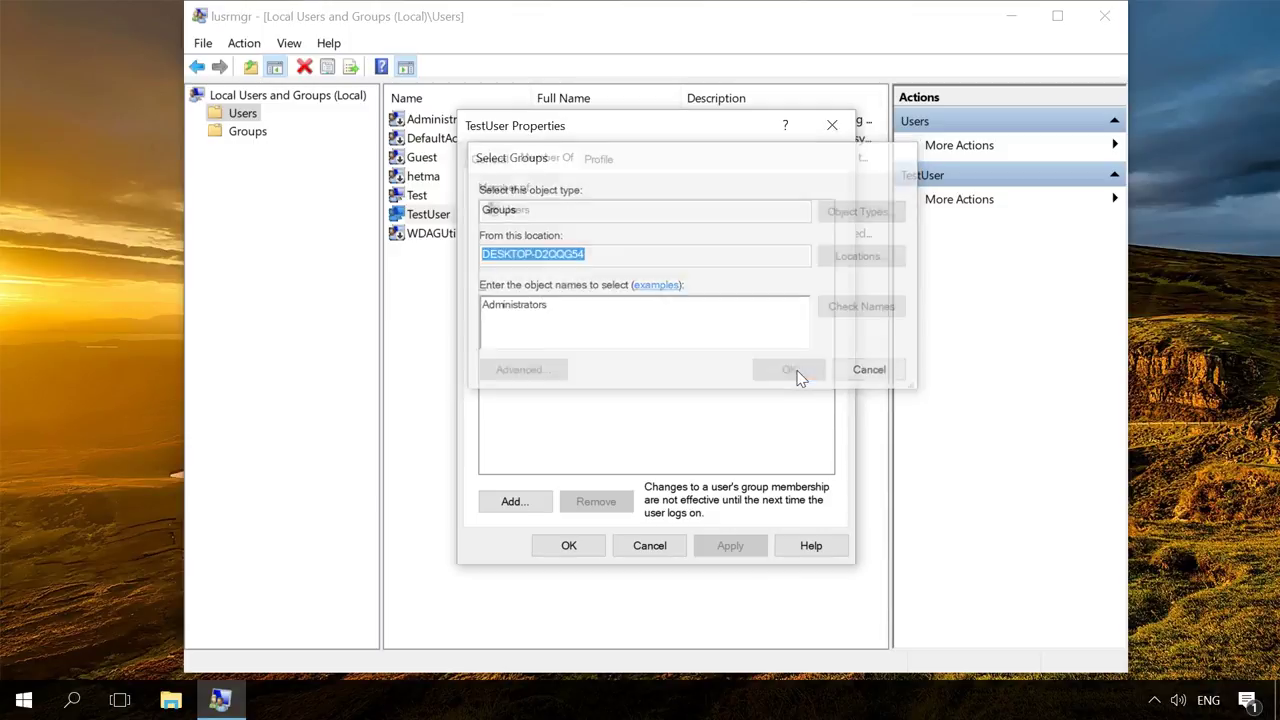
click(518, 228)
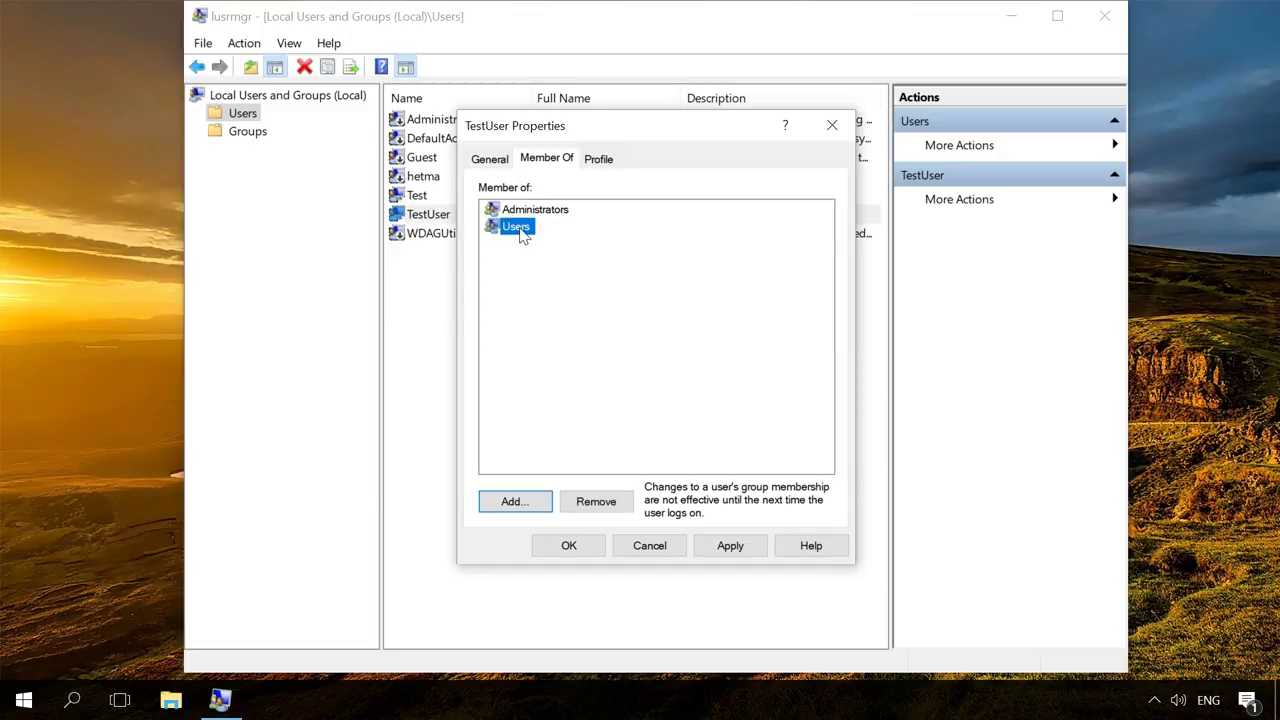
click(603, 502)
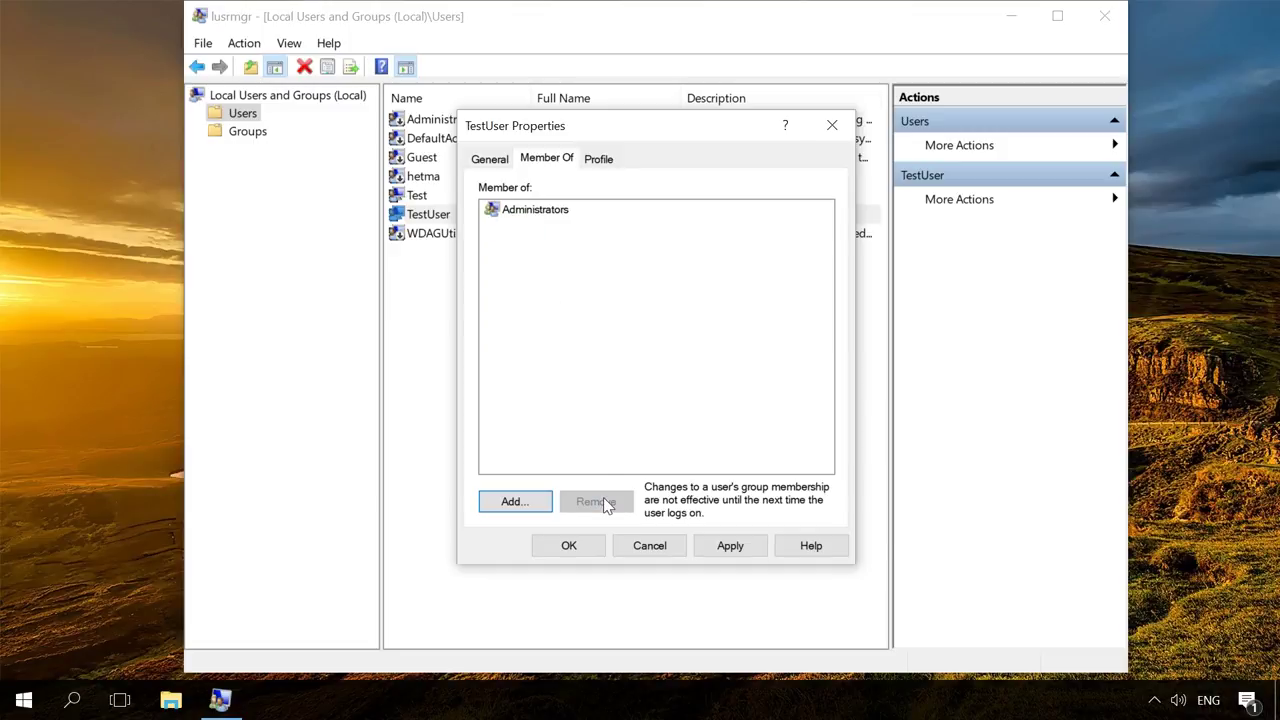
click(576, 546)
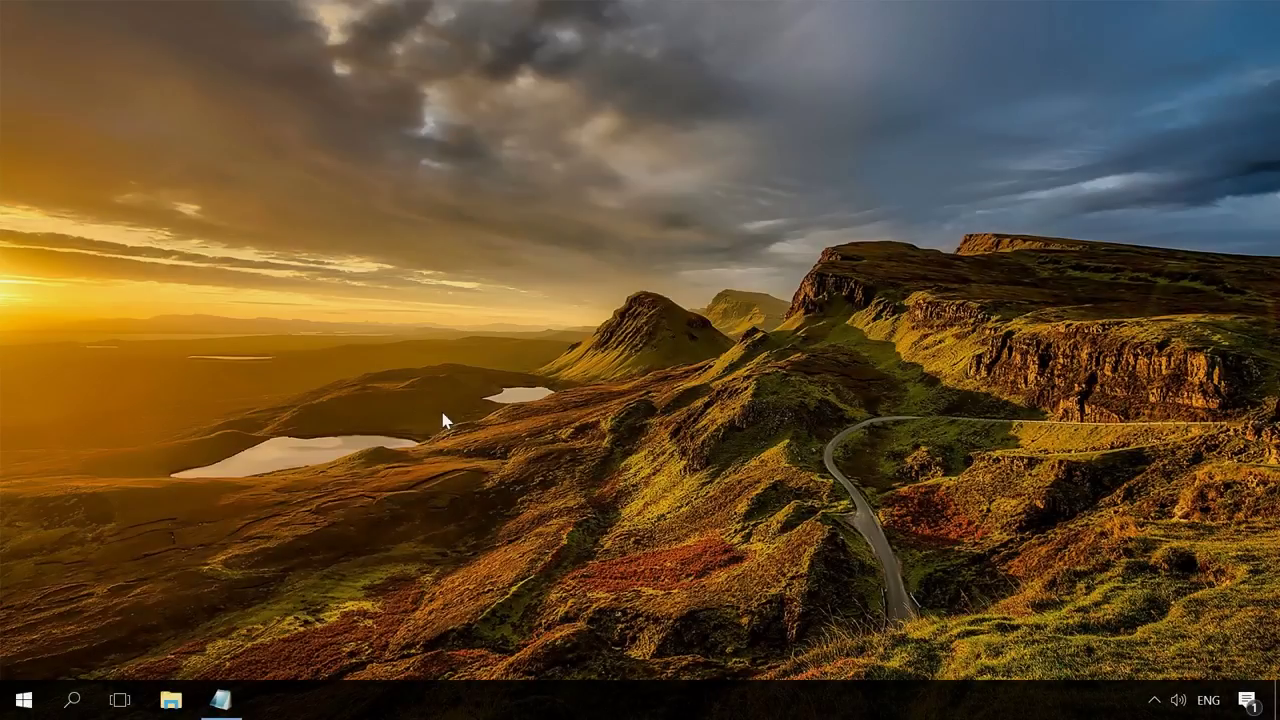
Run Command Prompt as administrator and execute net users to list the local accounts
click(77, 699)
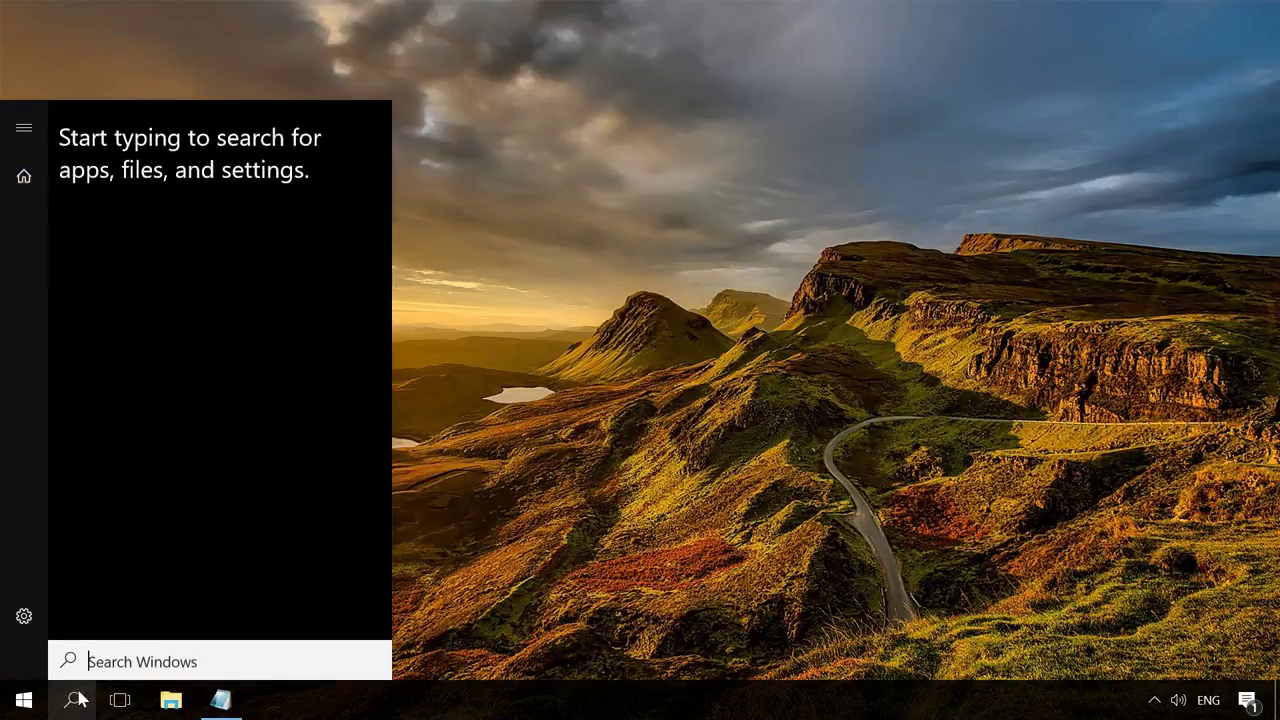
text(cmd)
right_click(184, 228)
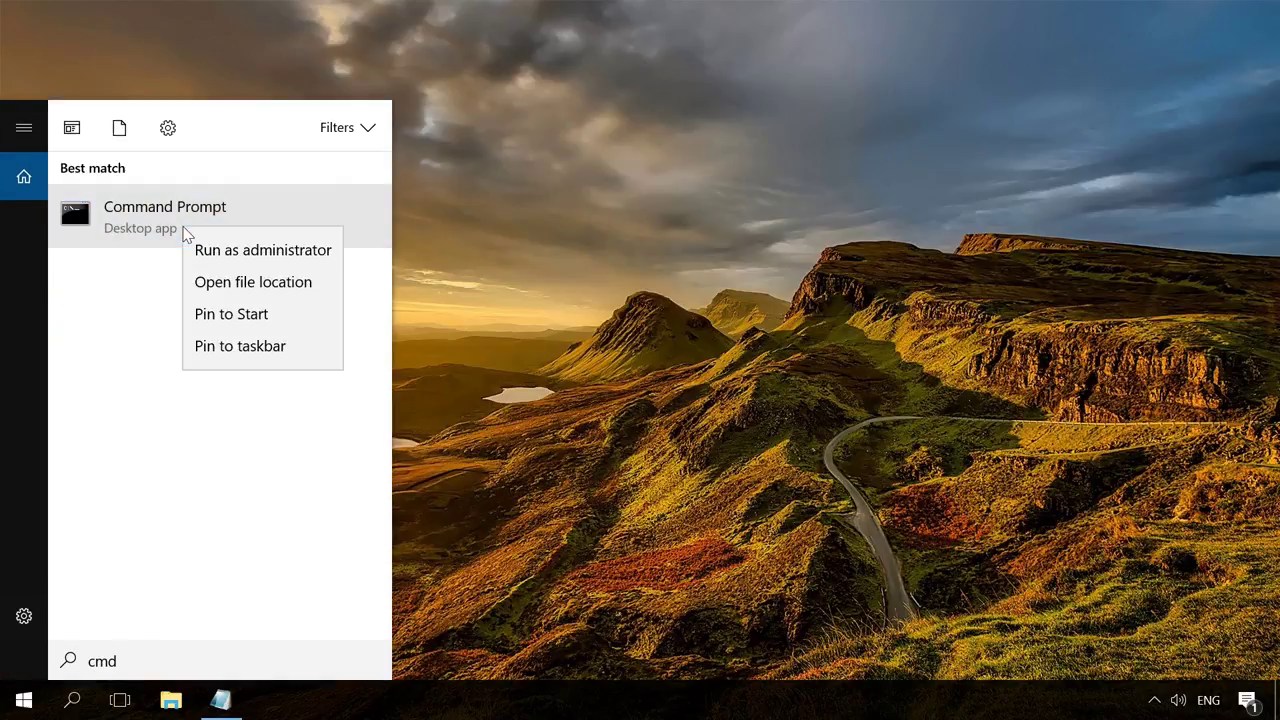
click(210, 258)
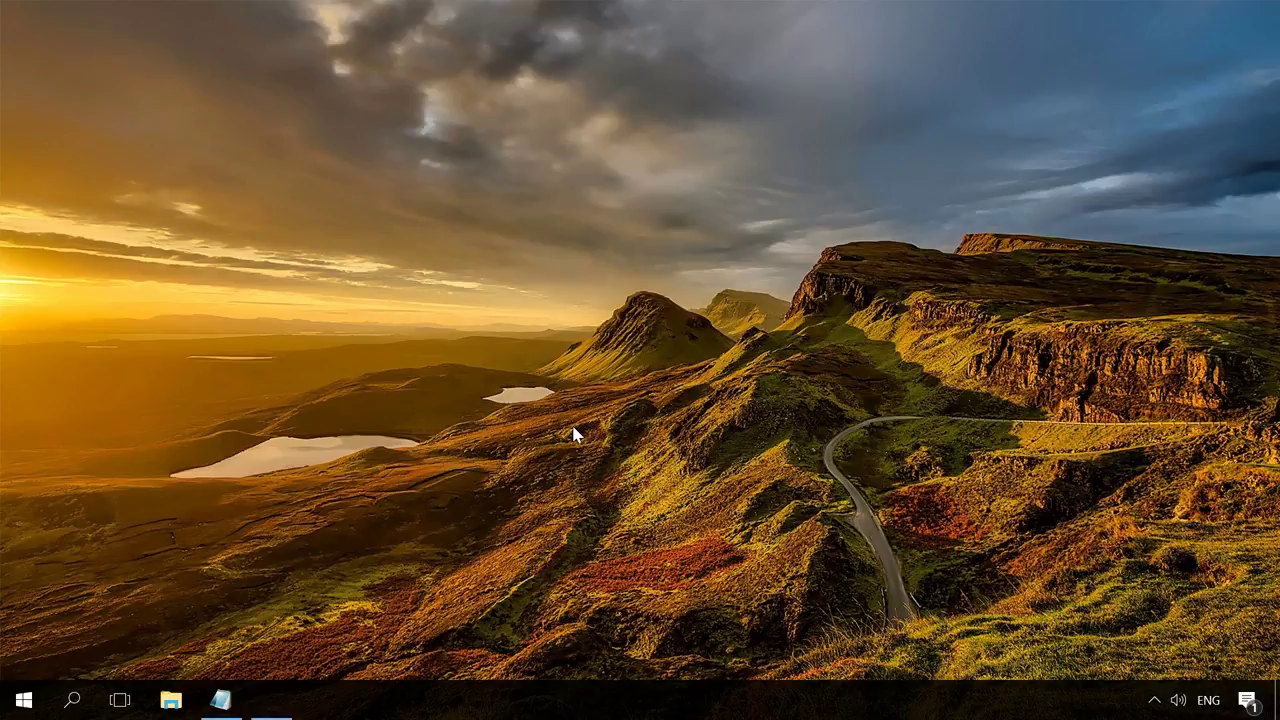
click(548, 480)
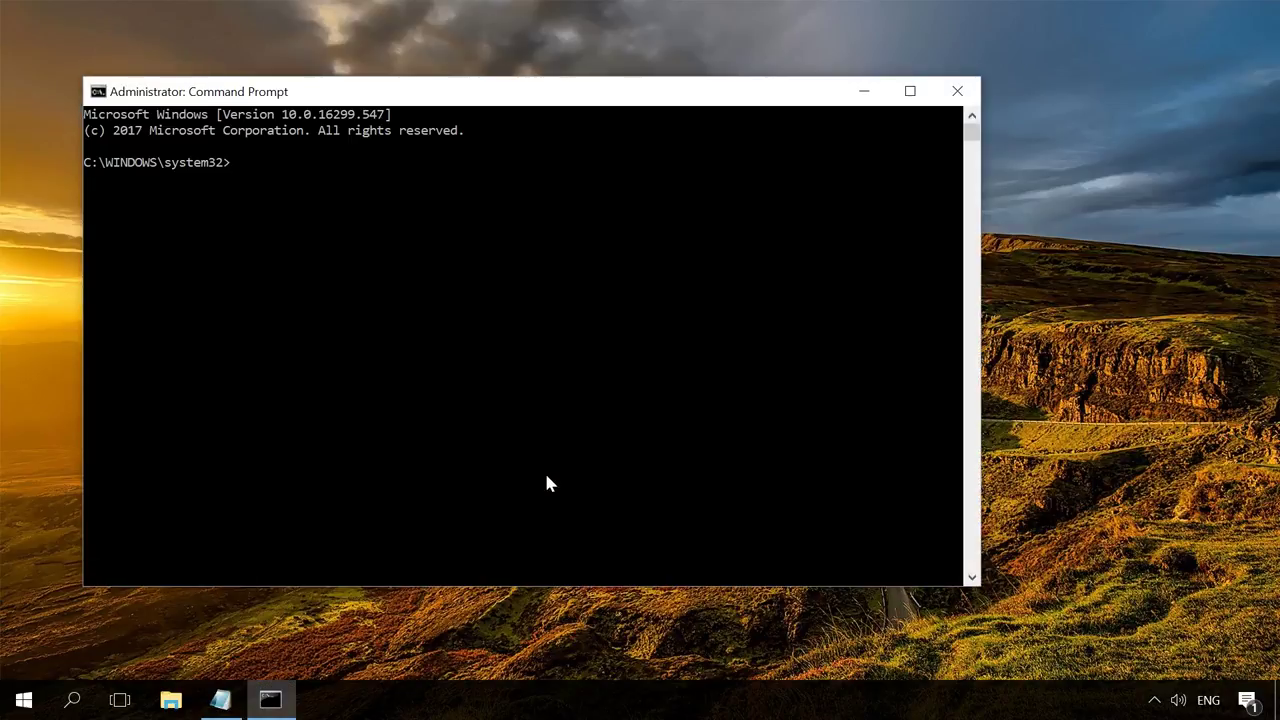
text(net users)
key(Return)
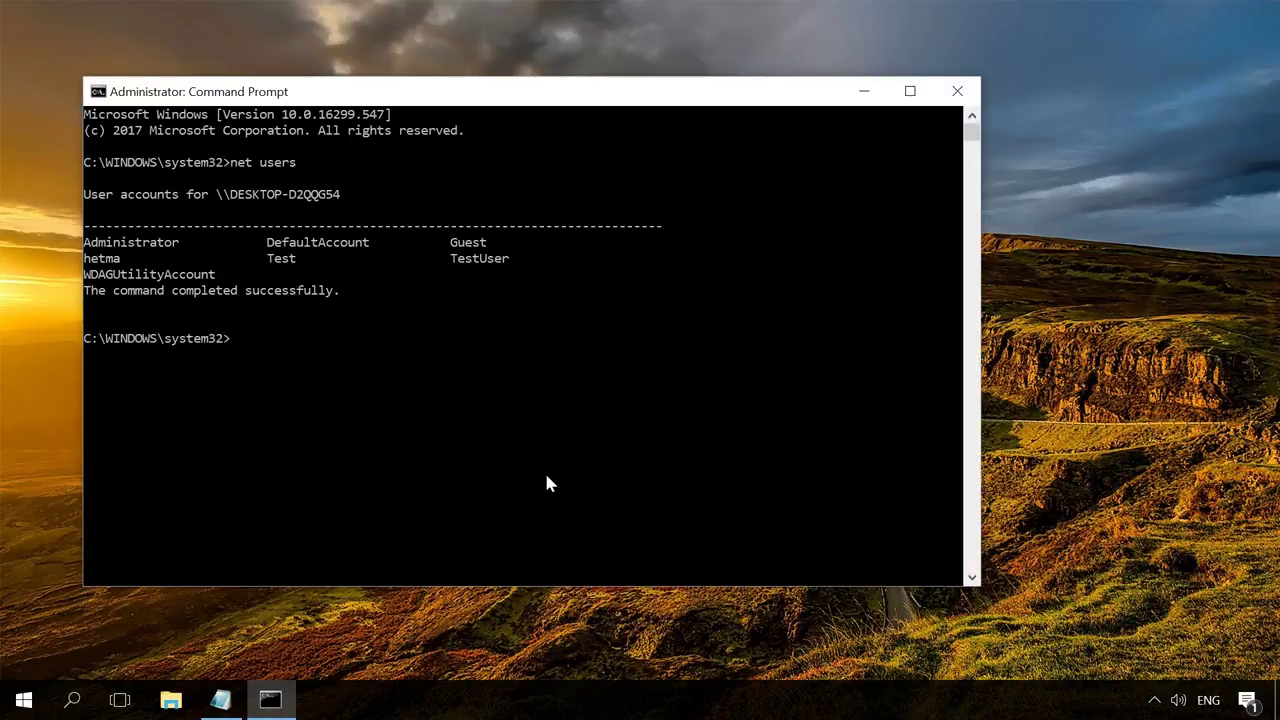
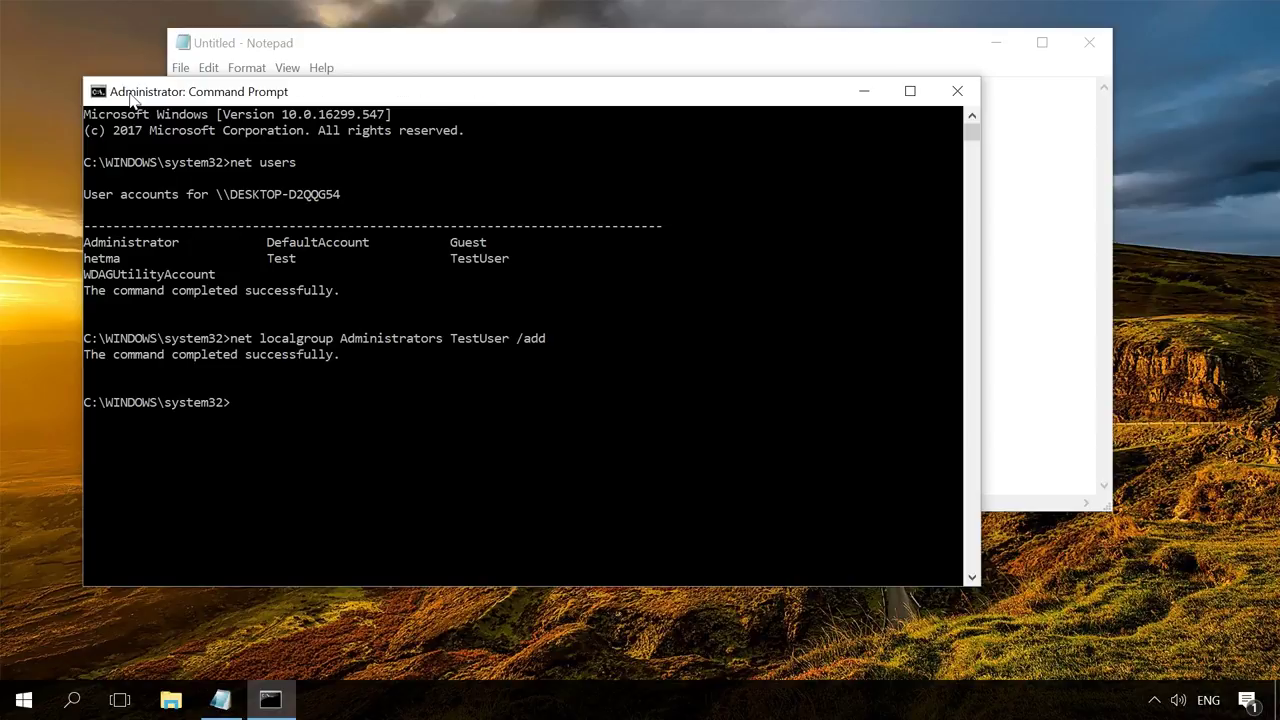
Copy 'net localgroup Users TestUser /delete' from the Notepad command list and run it
click(366, 51)
drag(469, 121, 160, 124)
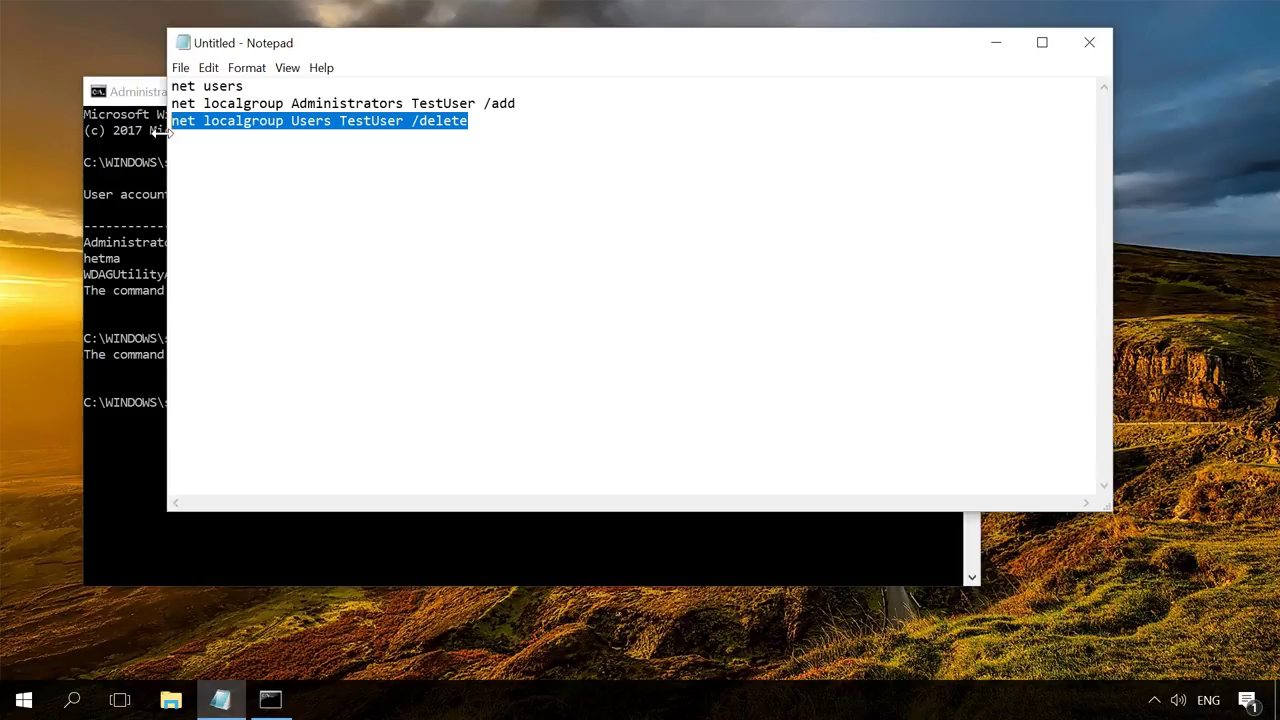
key(ctrl+c)
click(138, 97)
key(ctrl+v)
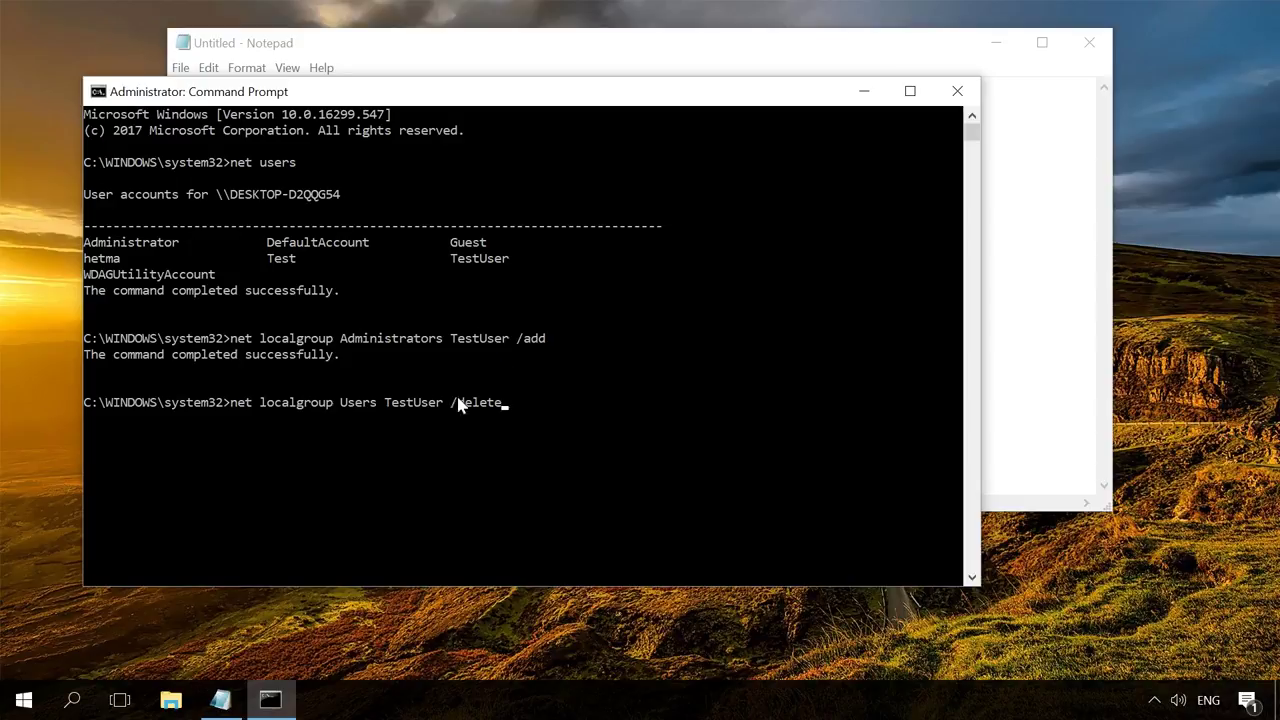
key(Return)
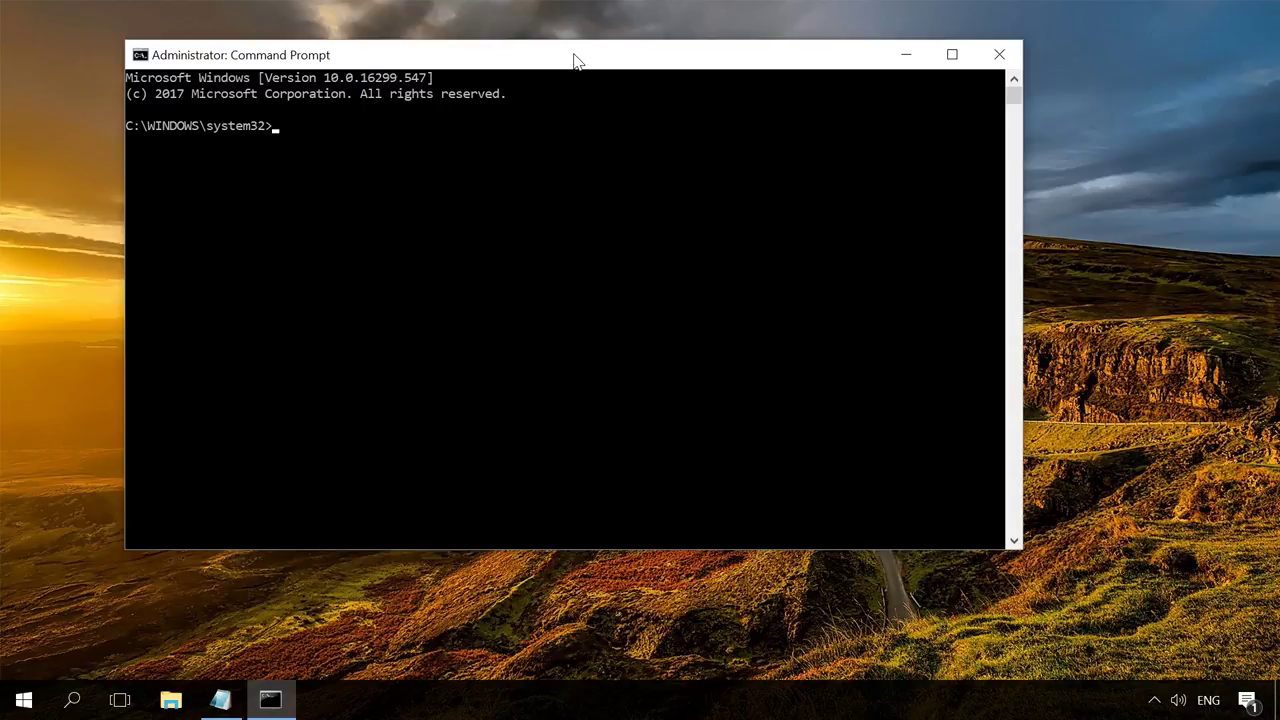
Run 'net user Administrator /active:yes', then rerun it as '/active:no'
key(ctrl+v)
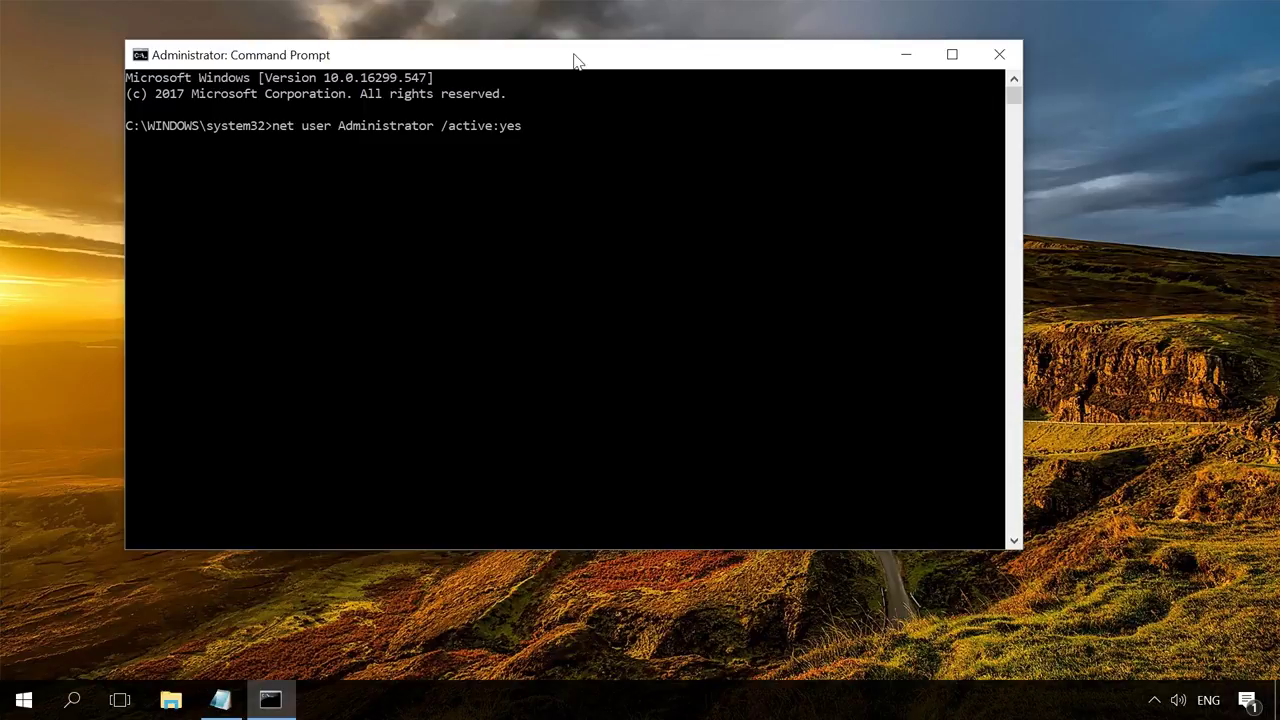
key(Return)
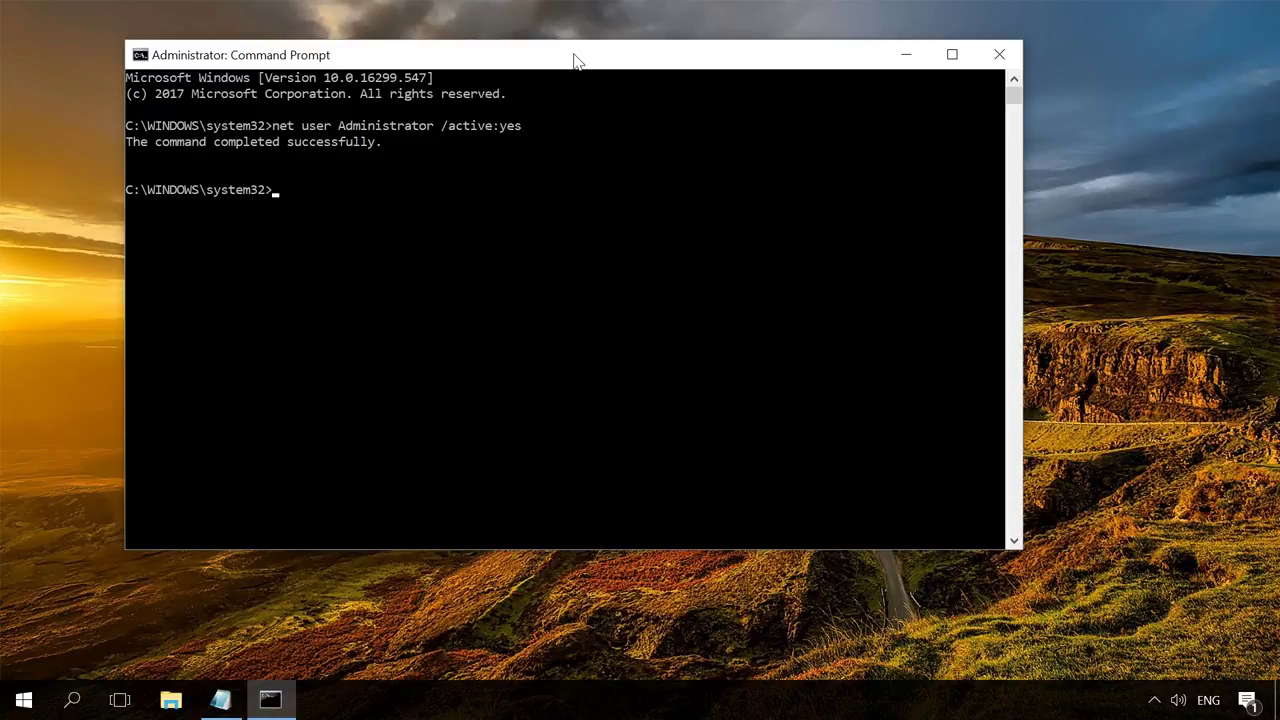
key(Up)
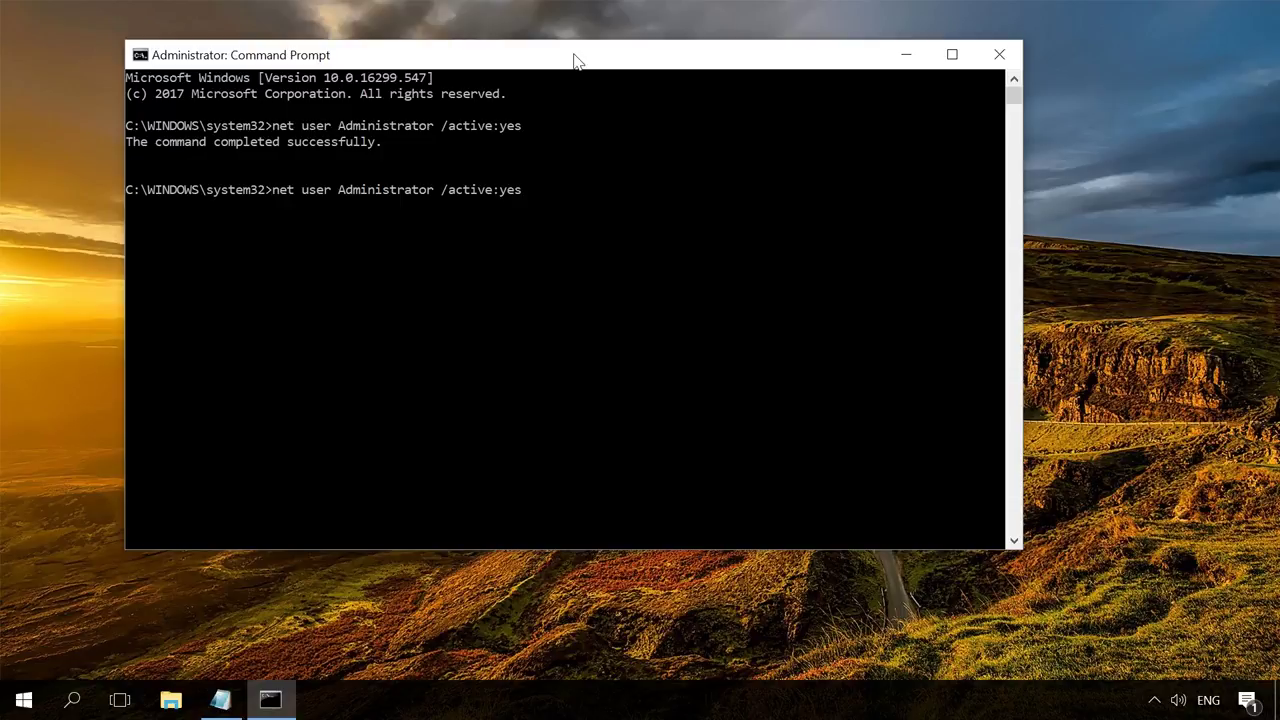
key(BackSpace)
key(BackSpace)
key(BackSpace)
text(no)
key(Return)
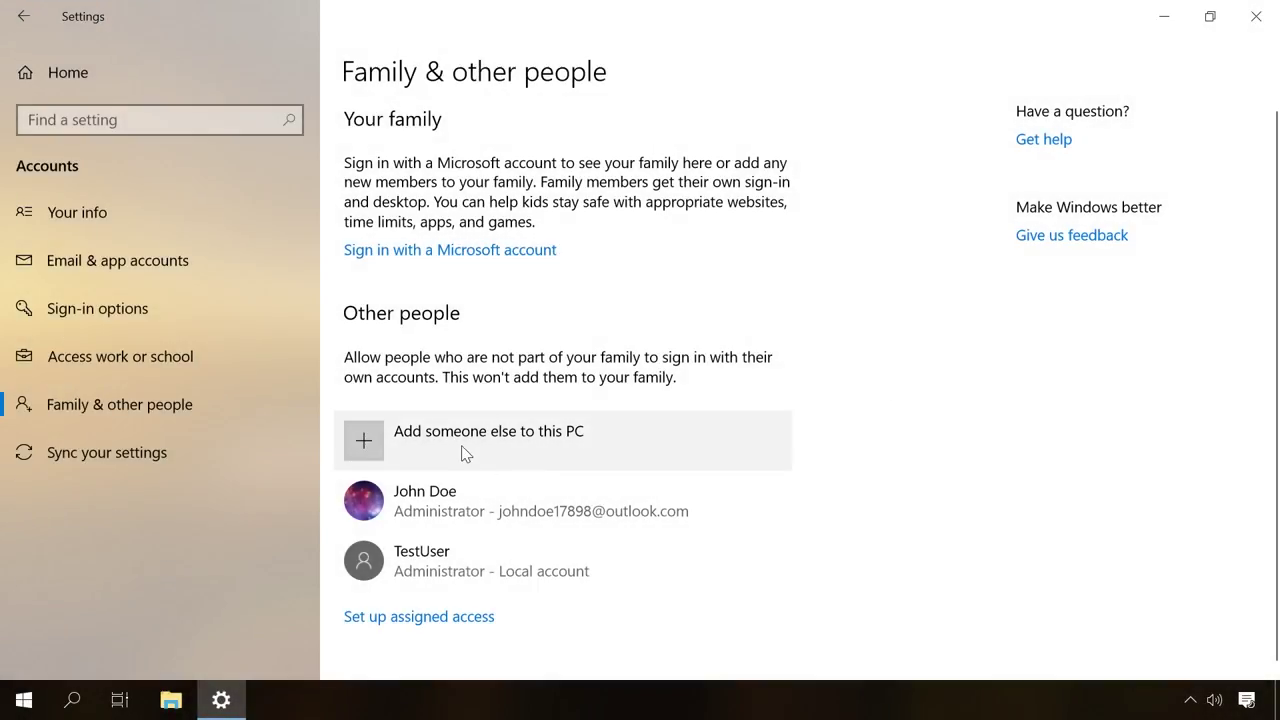
Add a new local account named NewUser to this PC
click(463, 453)
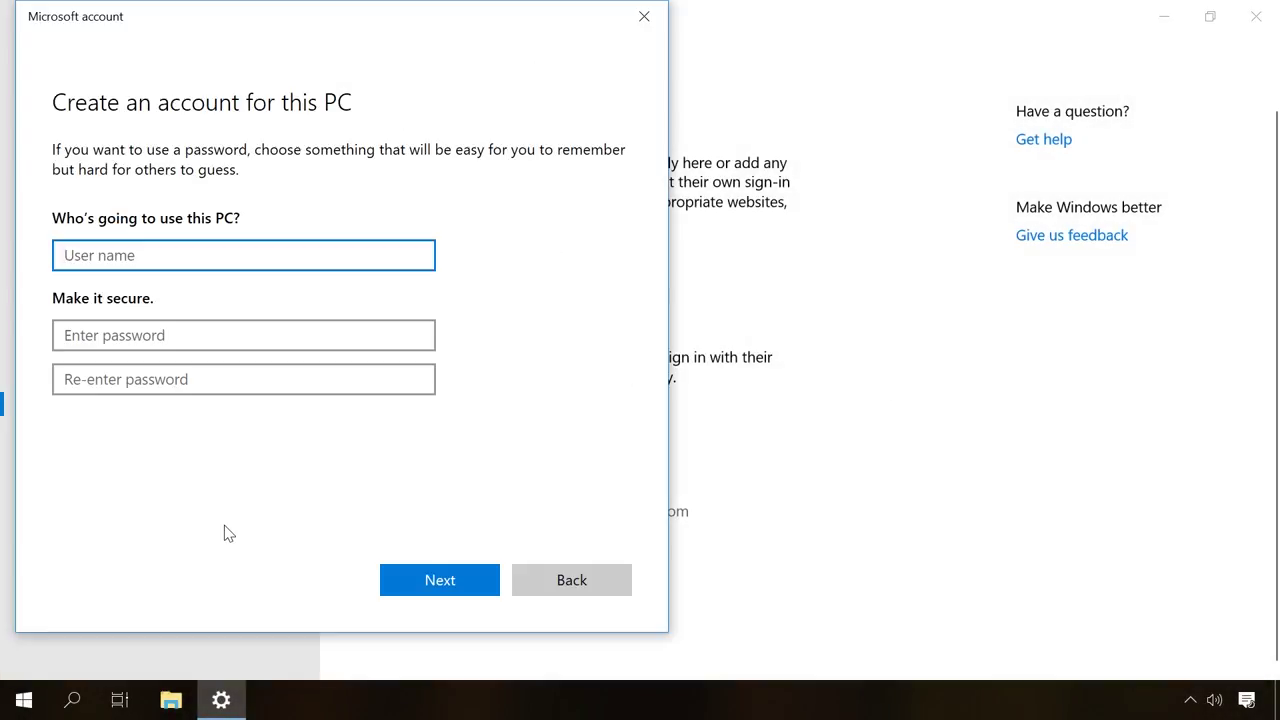
text(NewUser)
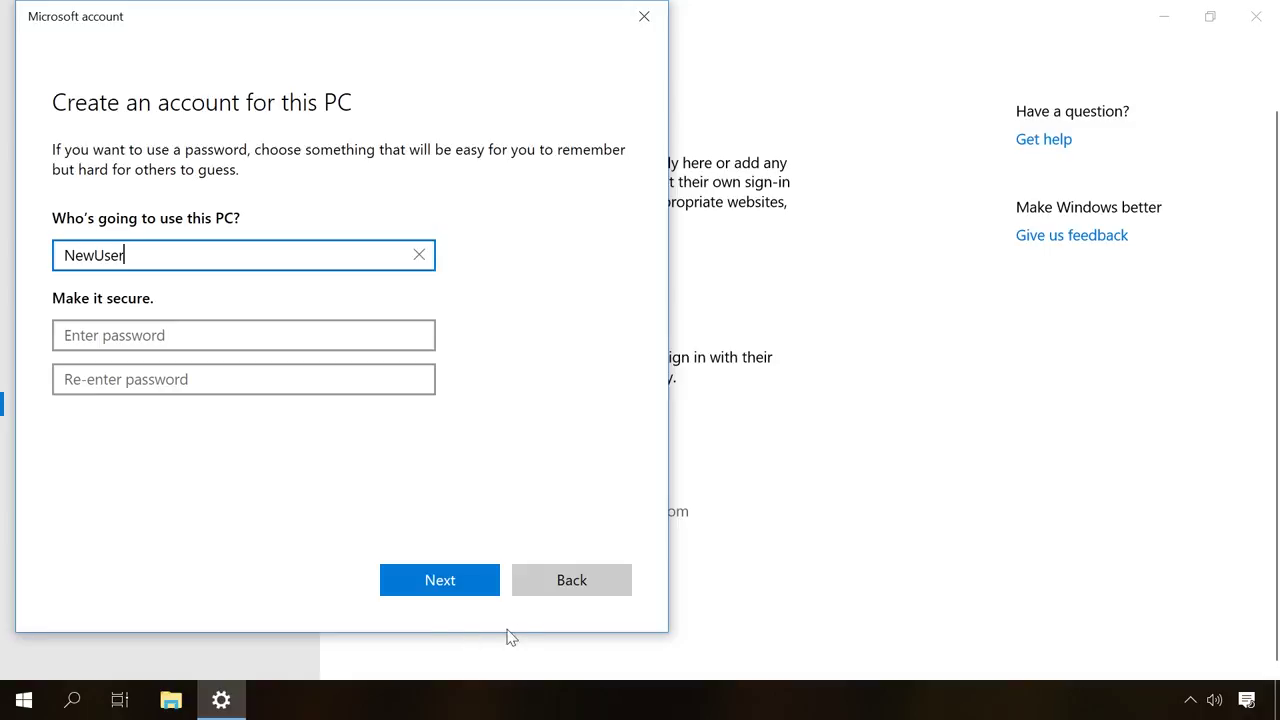
click(476, 585)
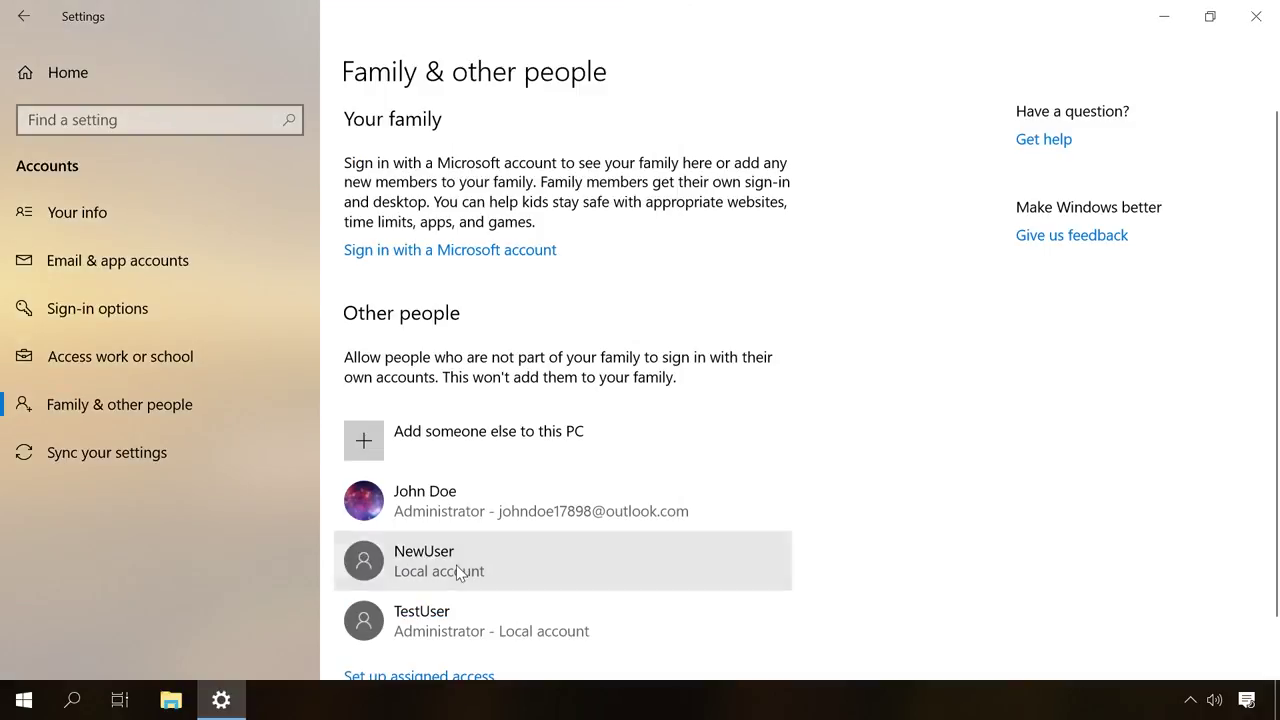
Change NewUser's account type to Administrator
click(470, 578)
click(583, 623)
click(426, 365)
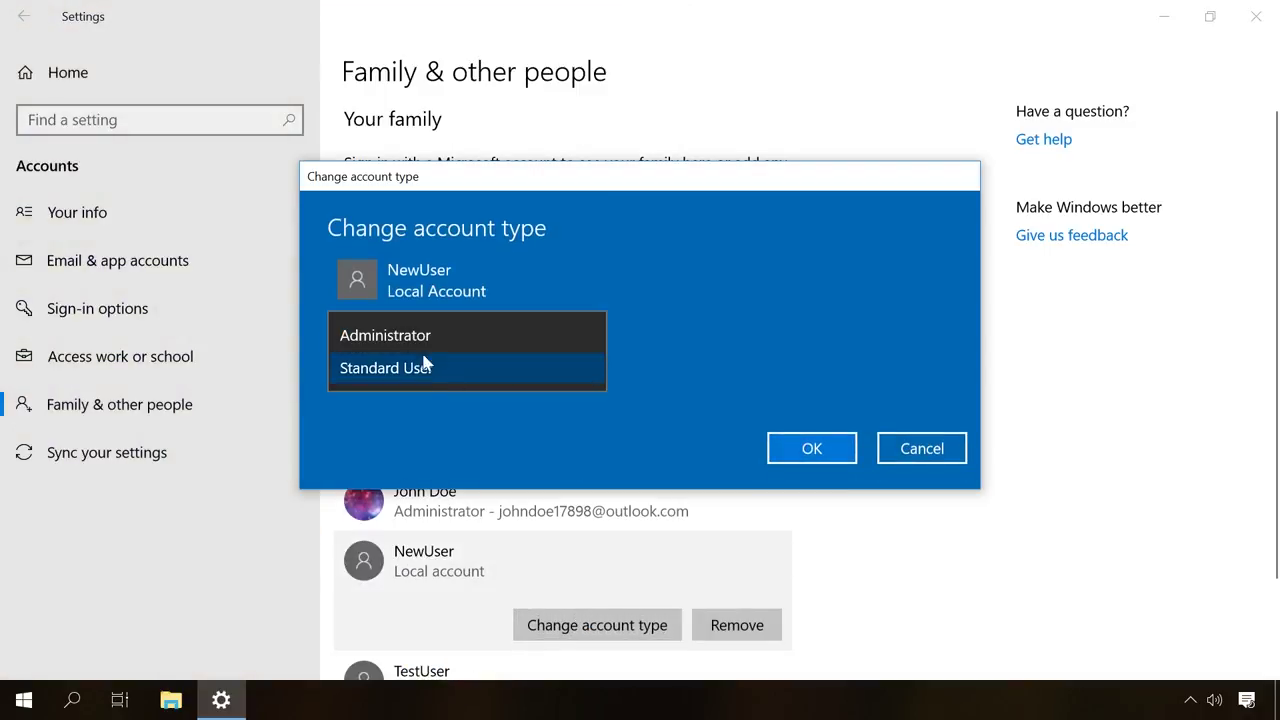